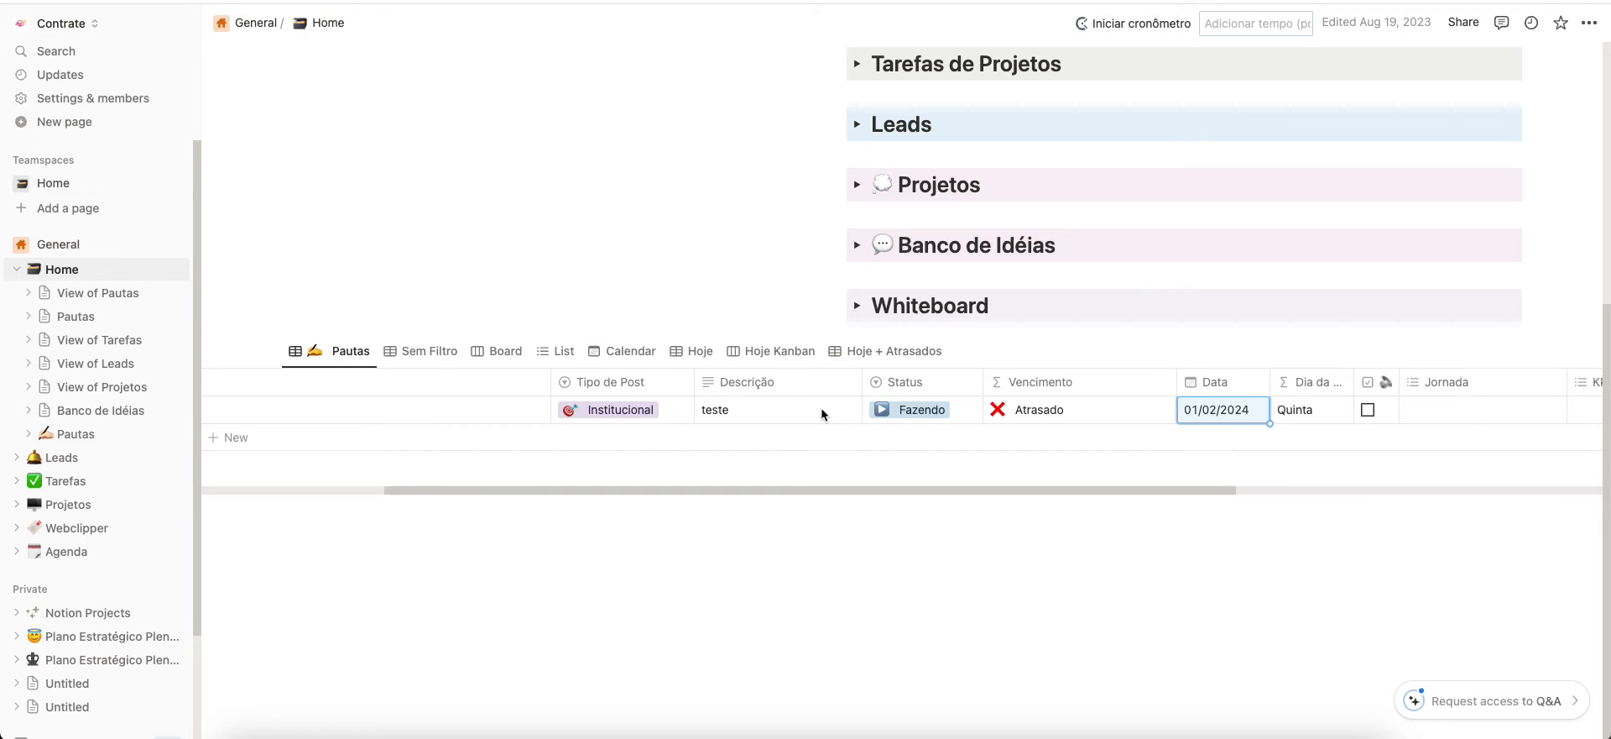
- Set the Data value of the "teste" entry in the Pautas table to 05/02/2024
click(1223, 409)
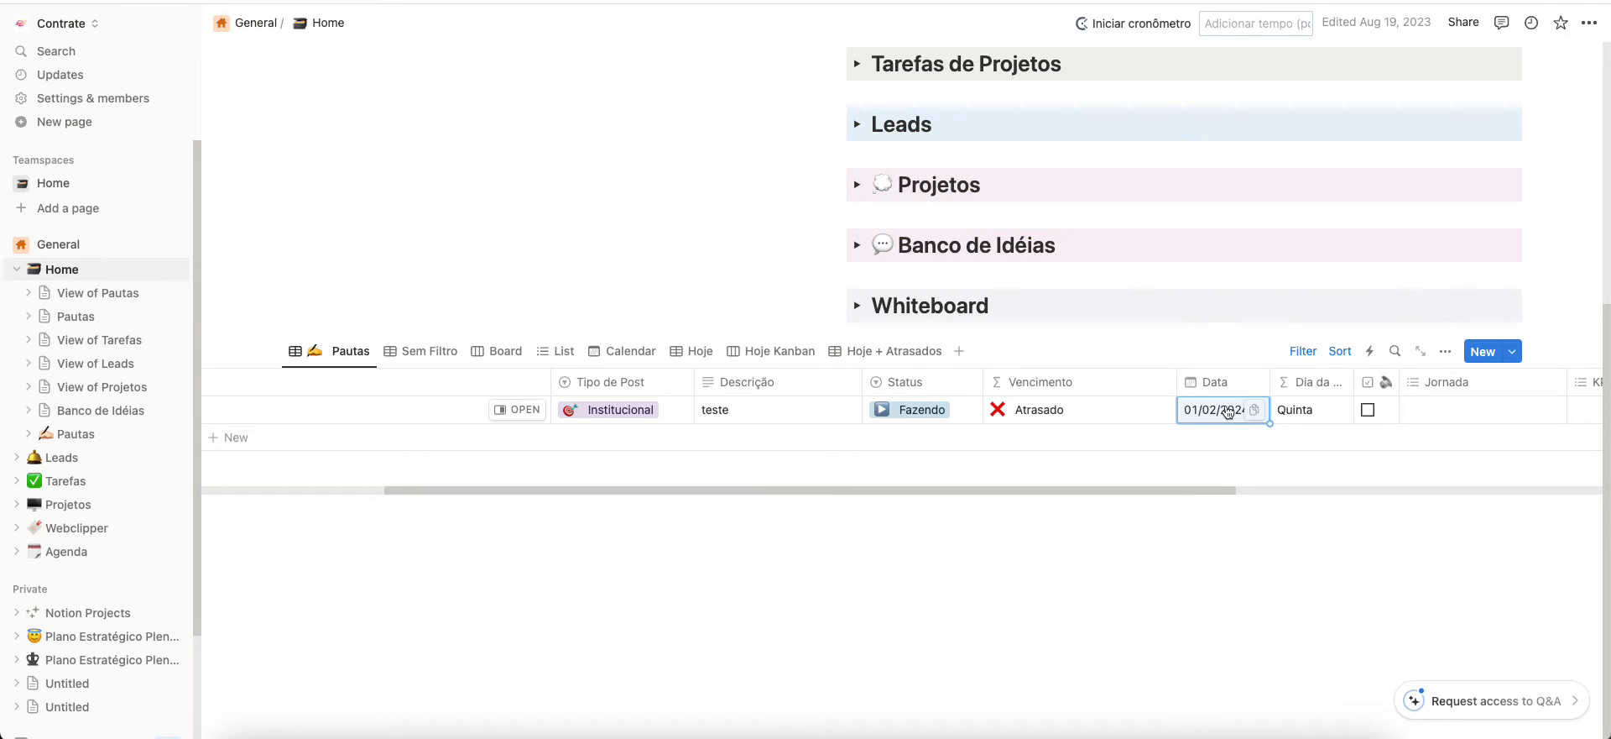
click(1222, 410)
click(1049, 444)
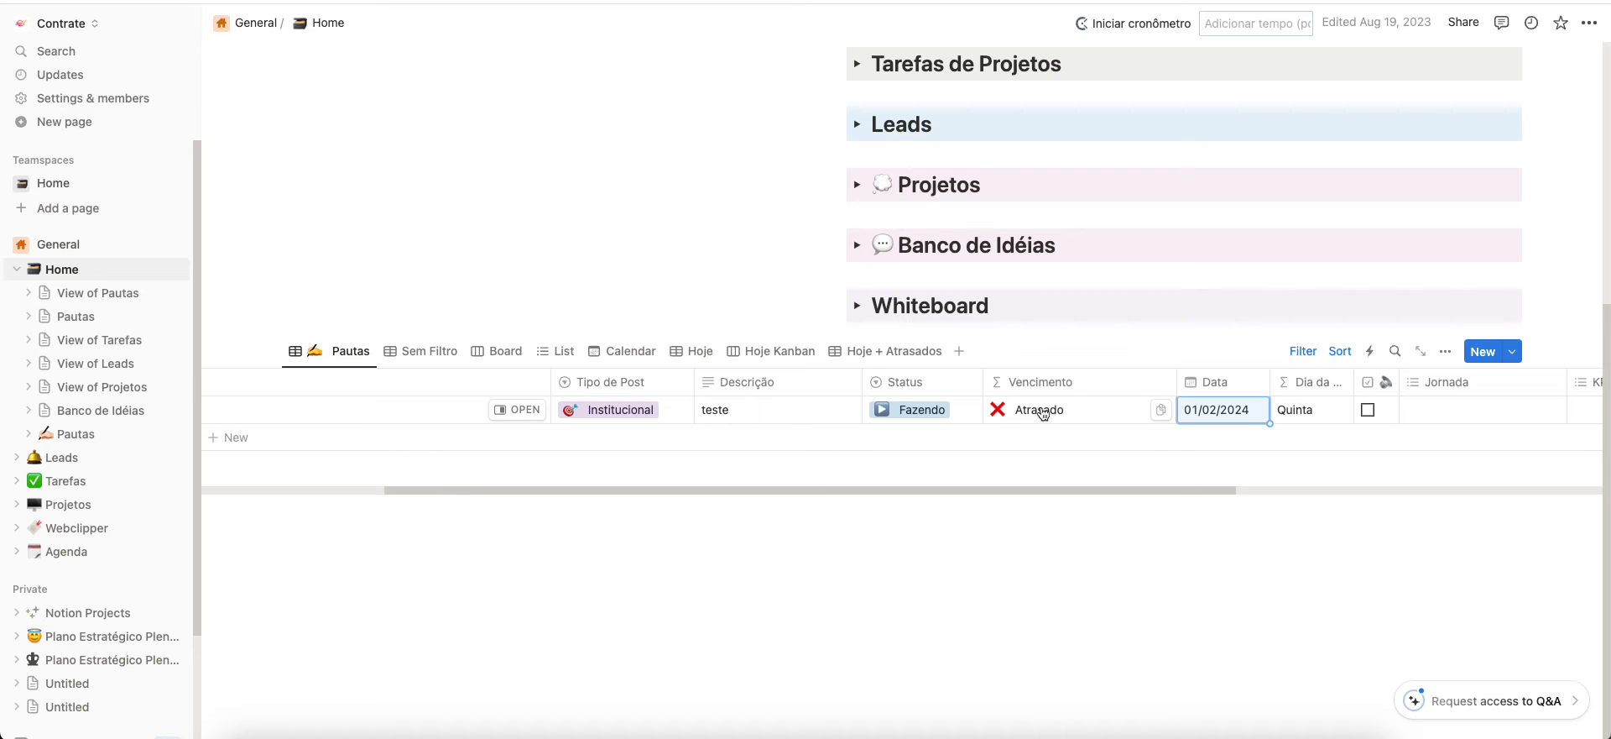
click(1232, 410)
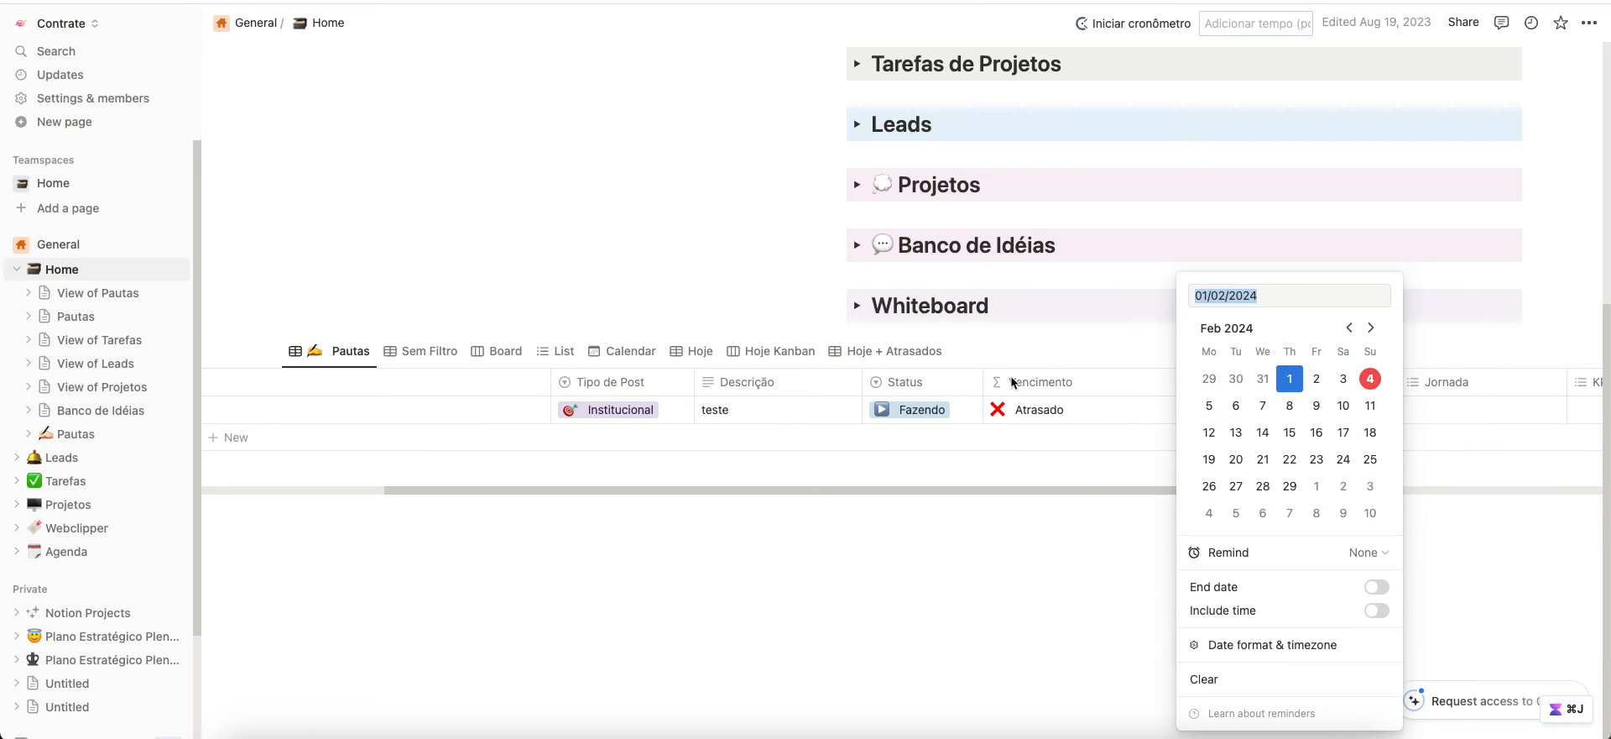
click(1209, 405)
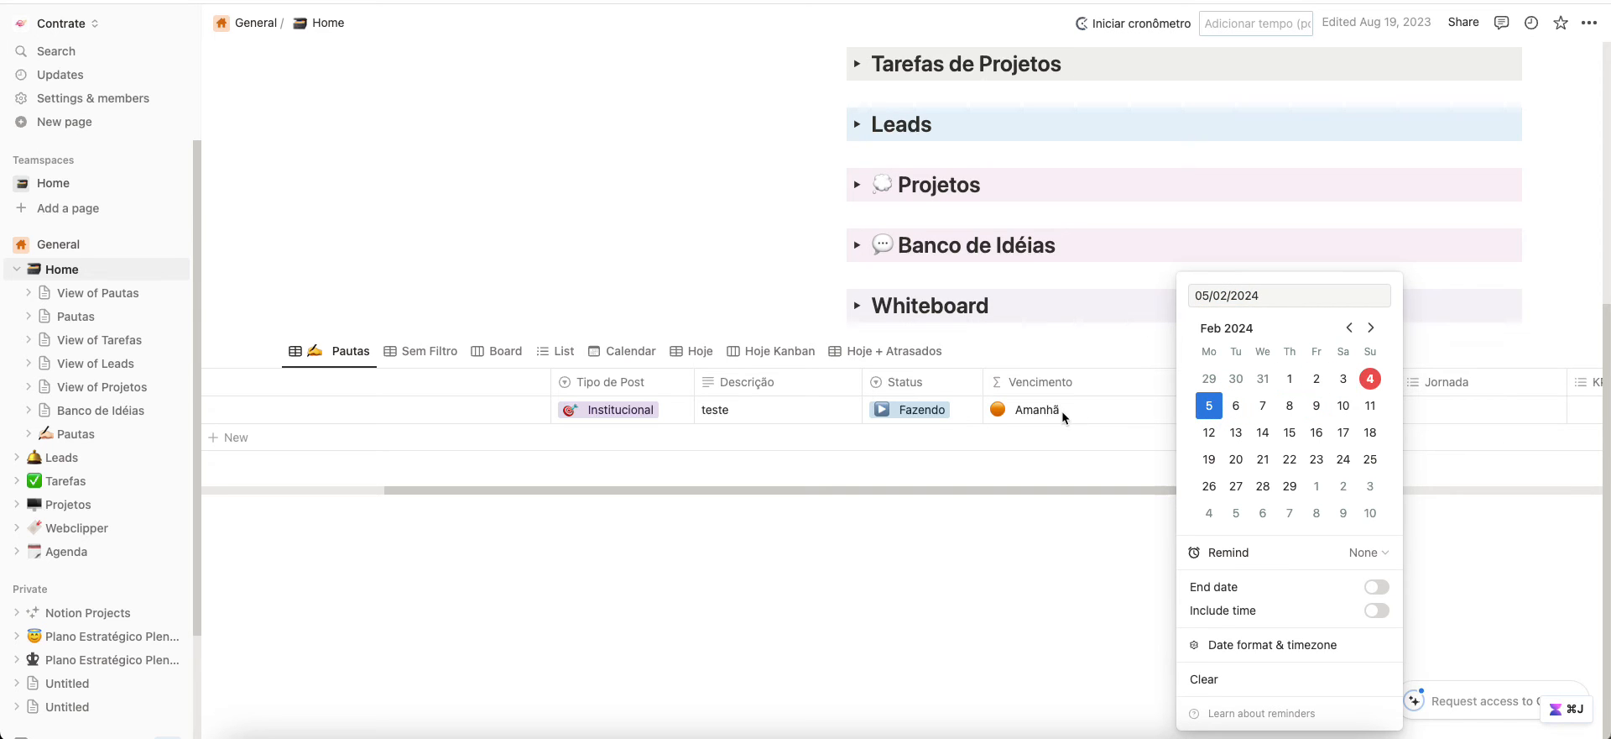
- Try several other February 2024 dates for the "teste" entry, ending on 14/02/2024, and close the date picker
click(1235, 406)
click(1263, 406)
click(1291, 407)
click(1316, 406)
click(1238, 406)
click(1209, 431)
click(1258, 435)
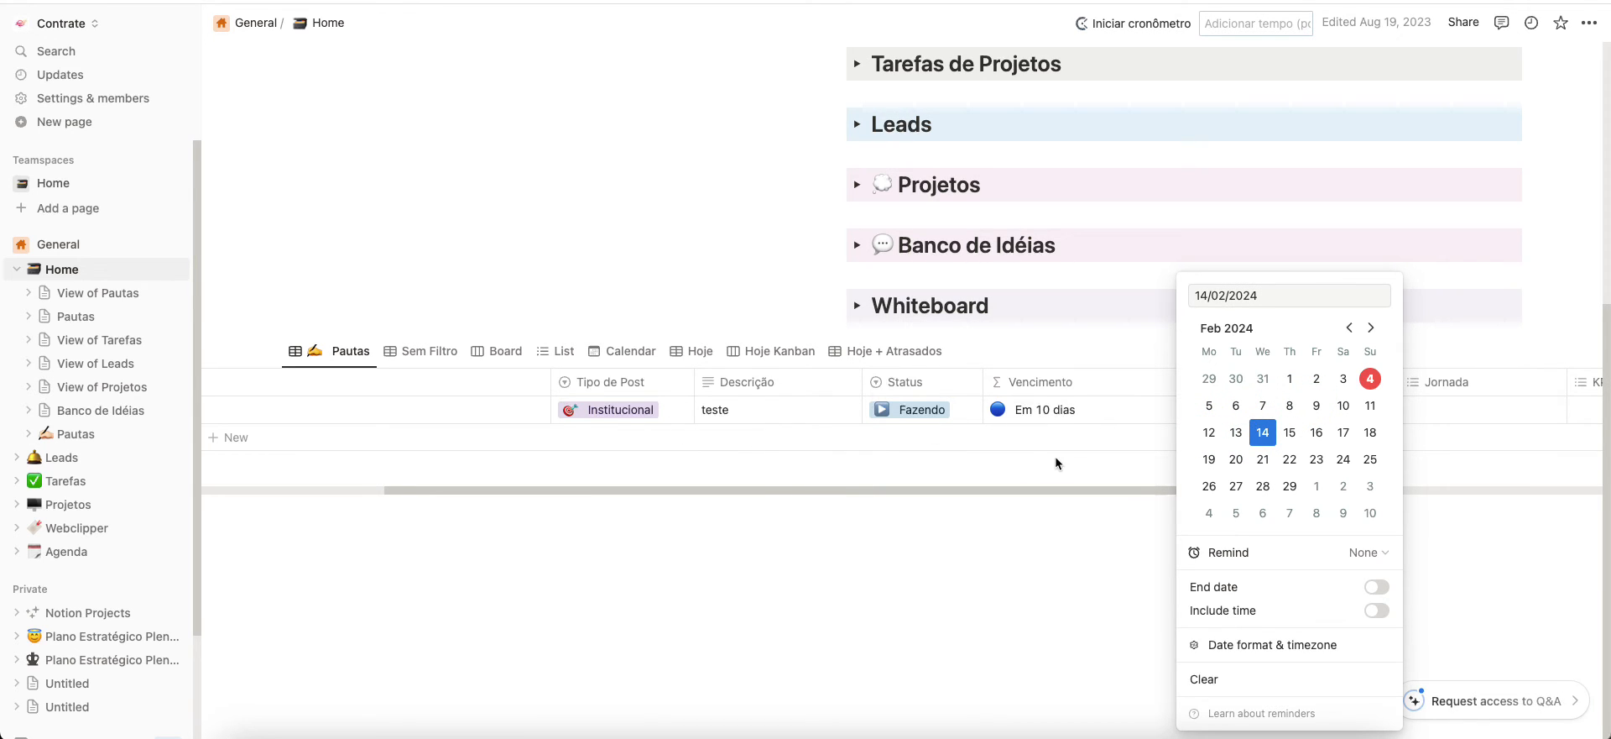
key(Escape)
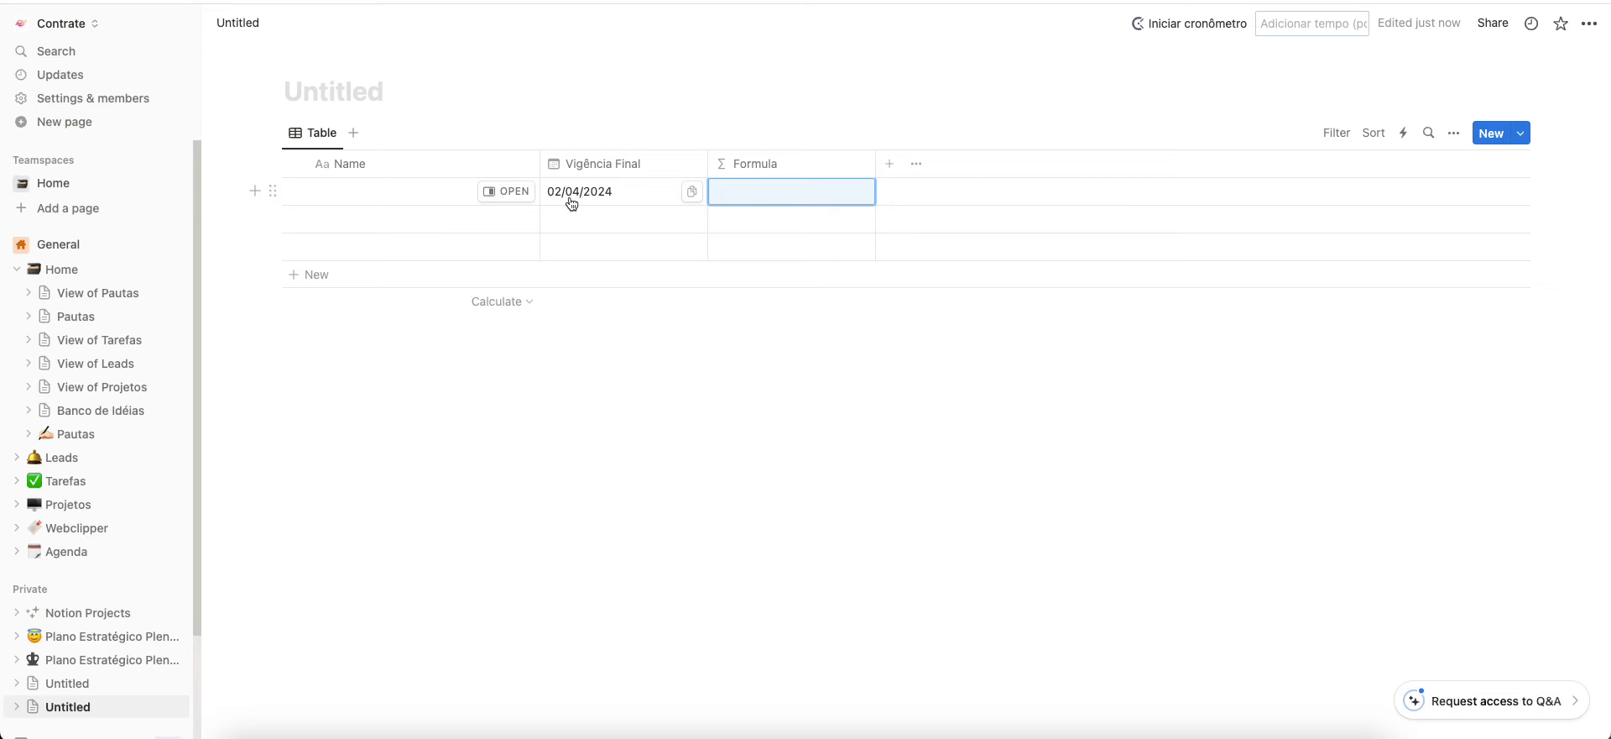
- Open the Formula property's editor from the first row of the untitled table and begin the formula with "if("
click(765, 198)
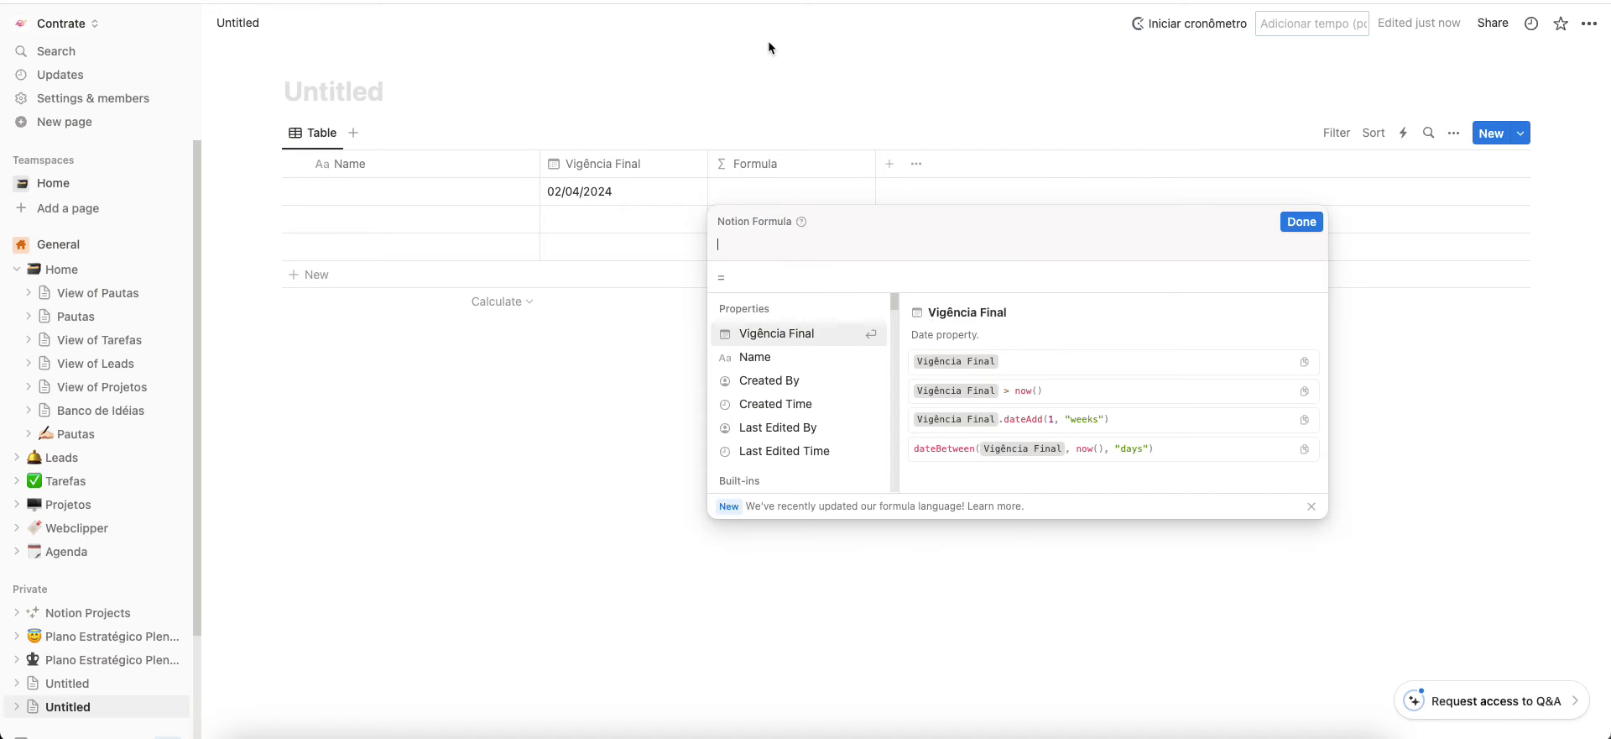
click(746, 189)
click(762, 192)
click(752, 240)
text(i)
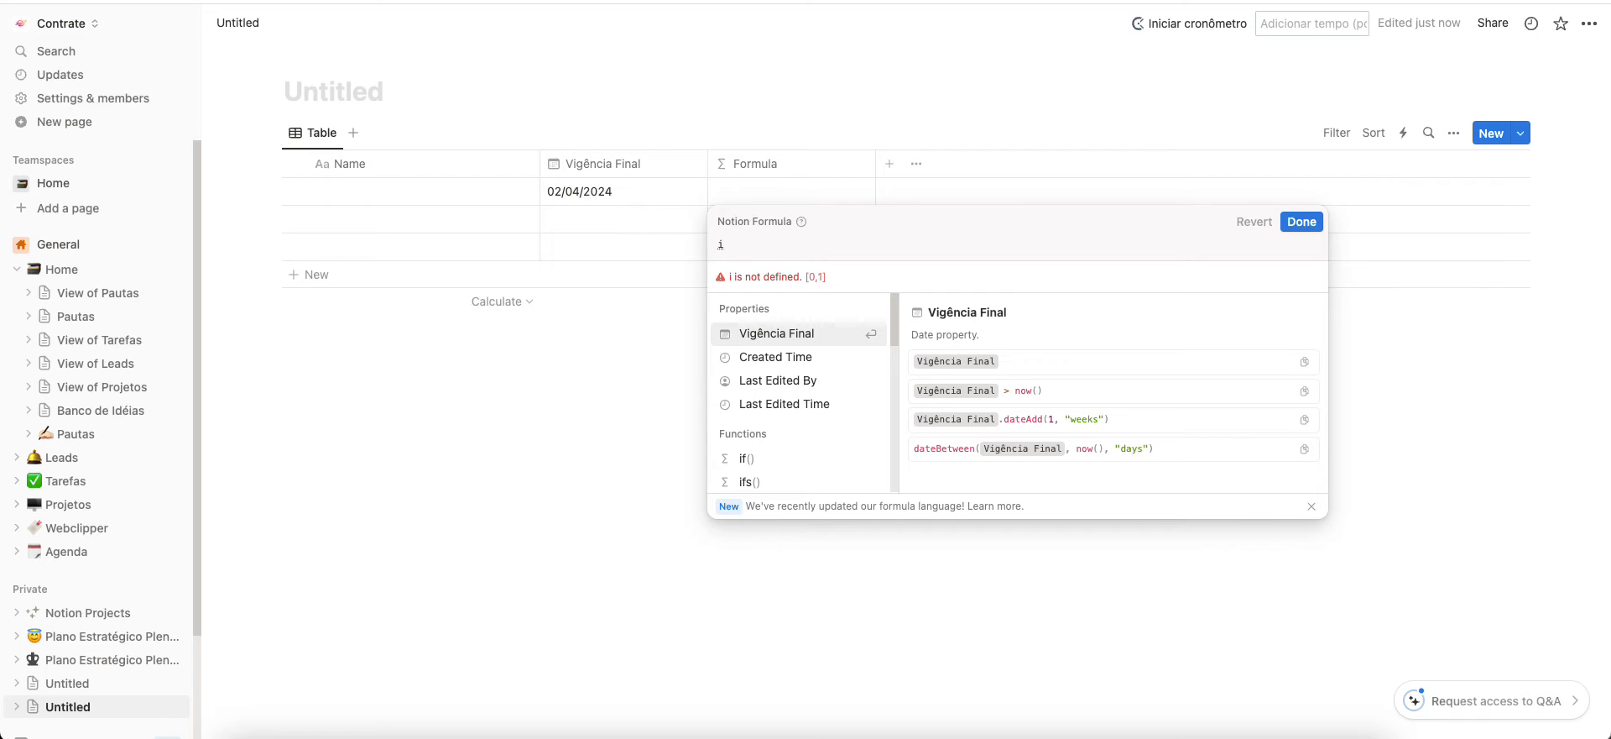
key(BackSpace)
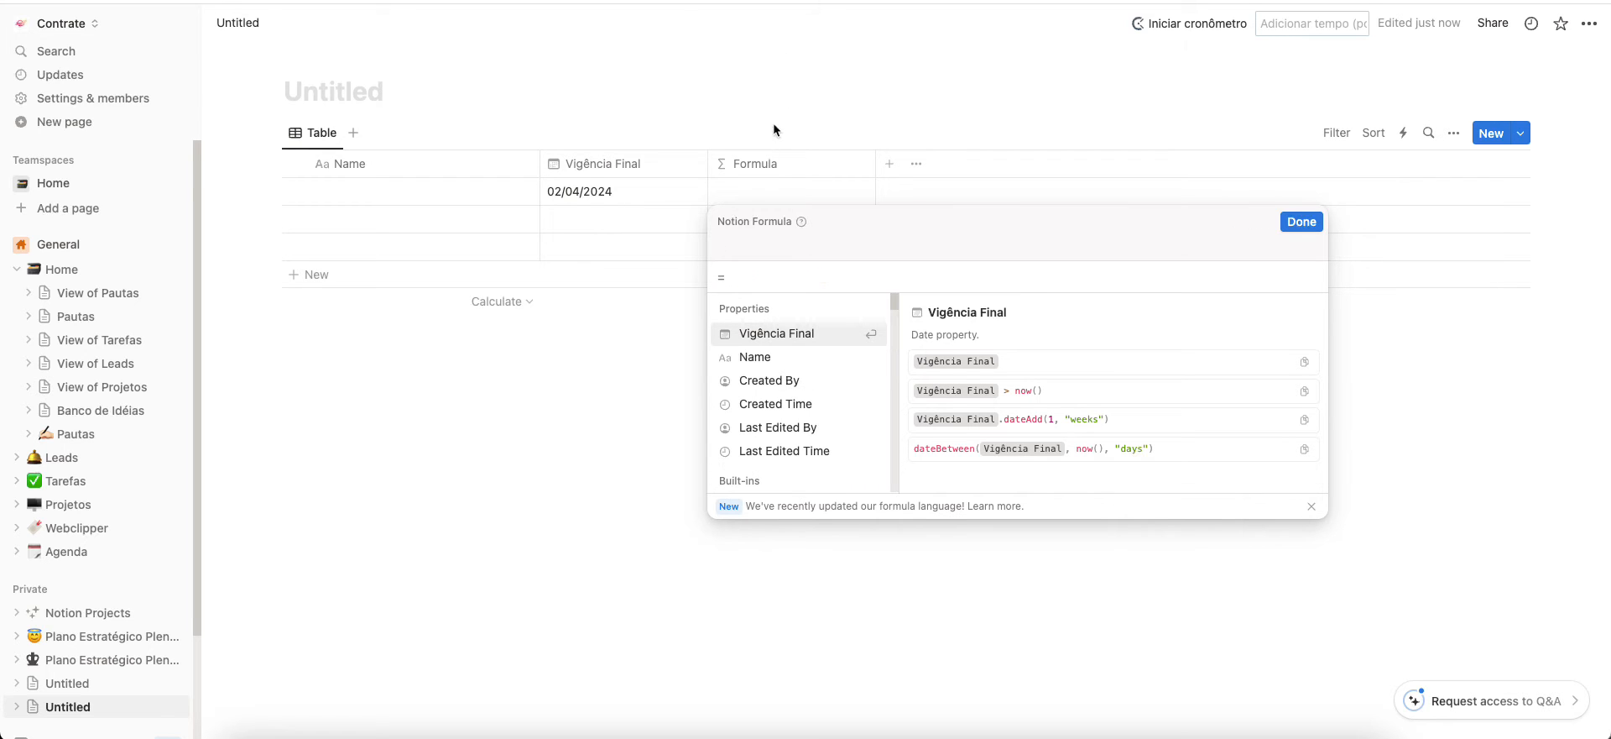
text(if)
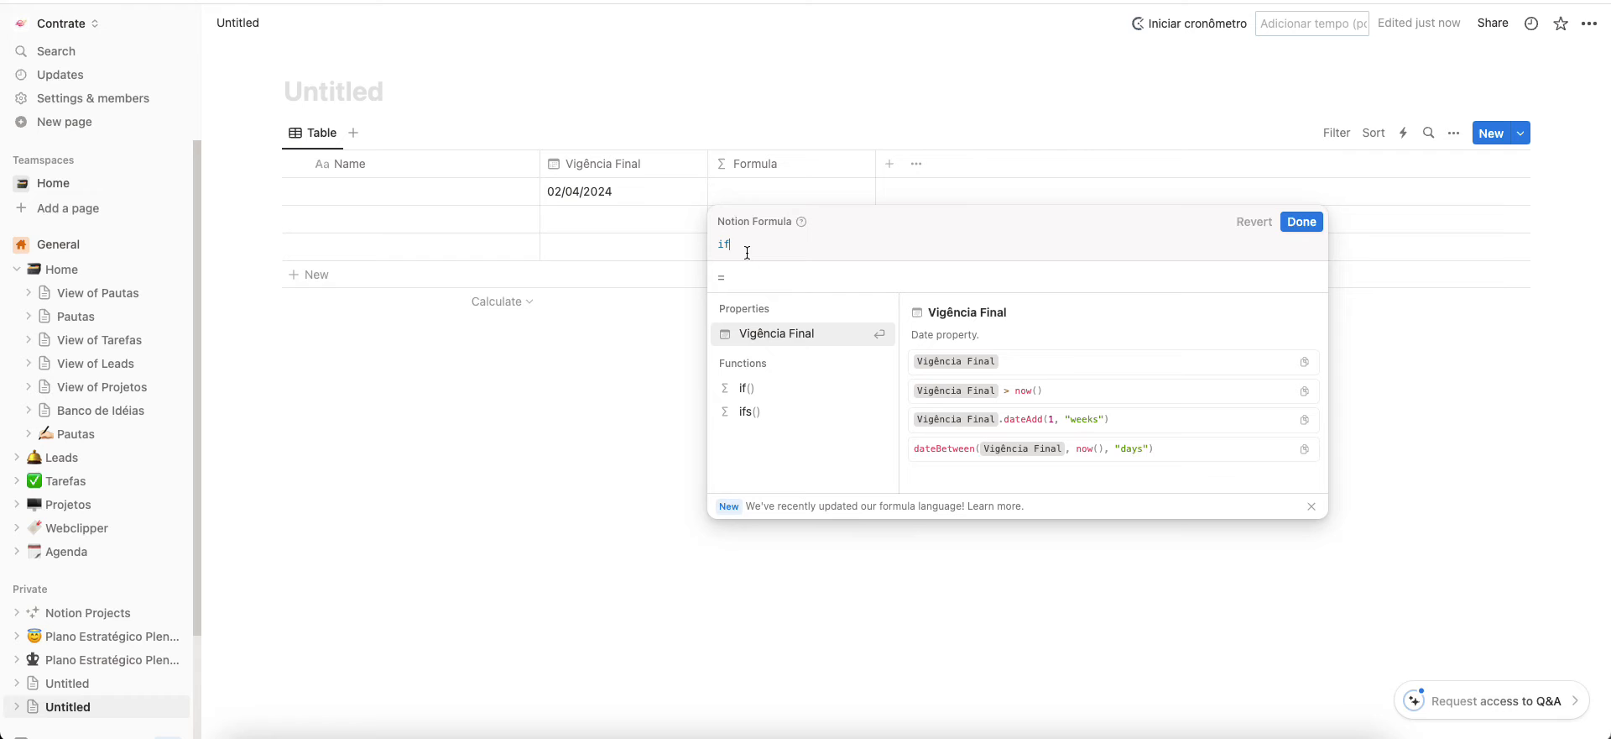
text(()
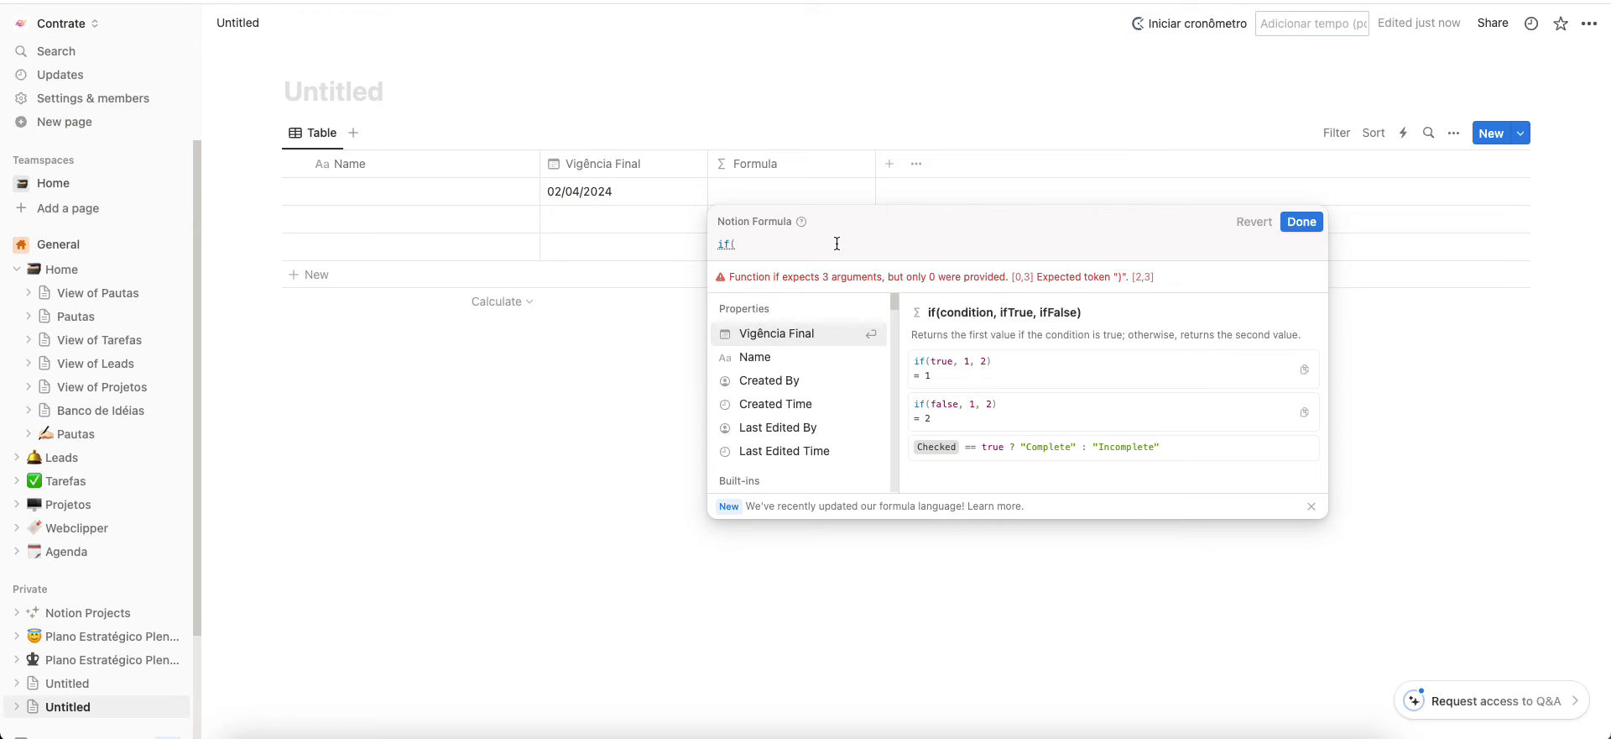
text(SE A DAT)
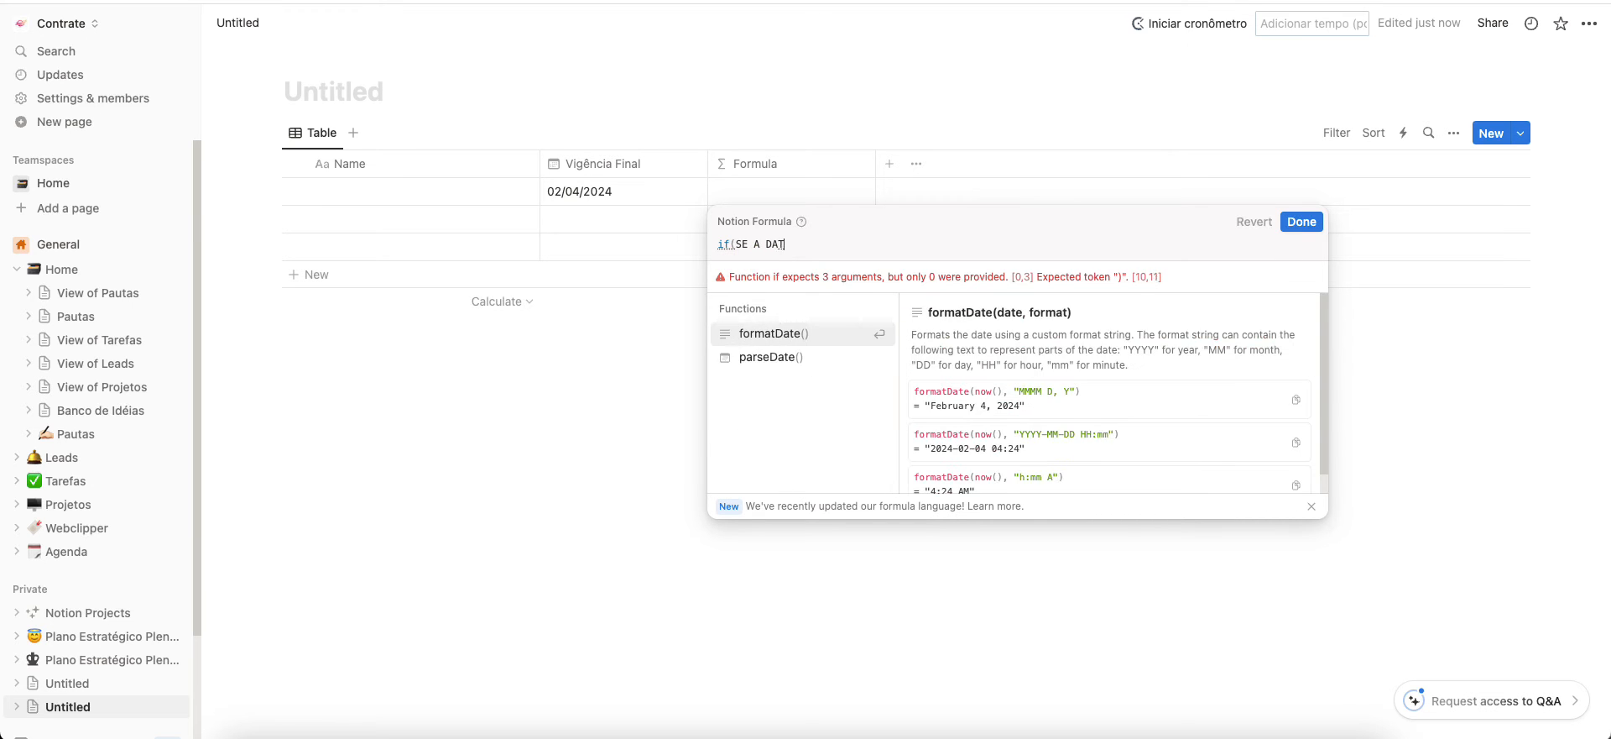
text(A FOR 02/)
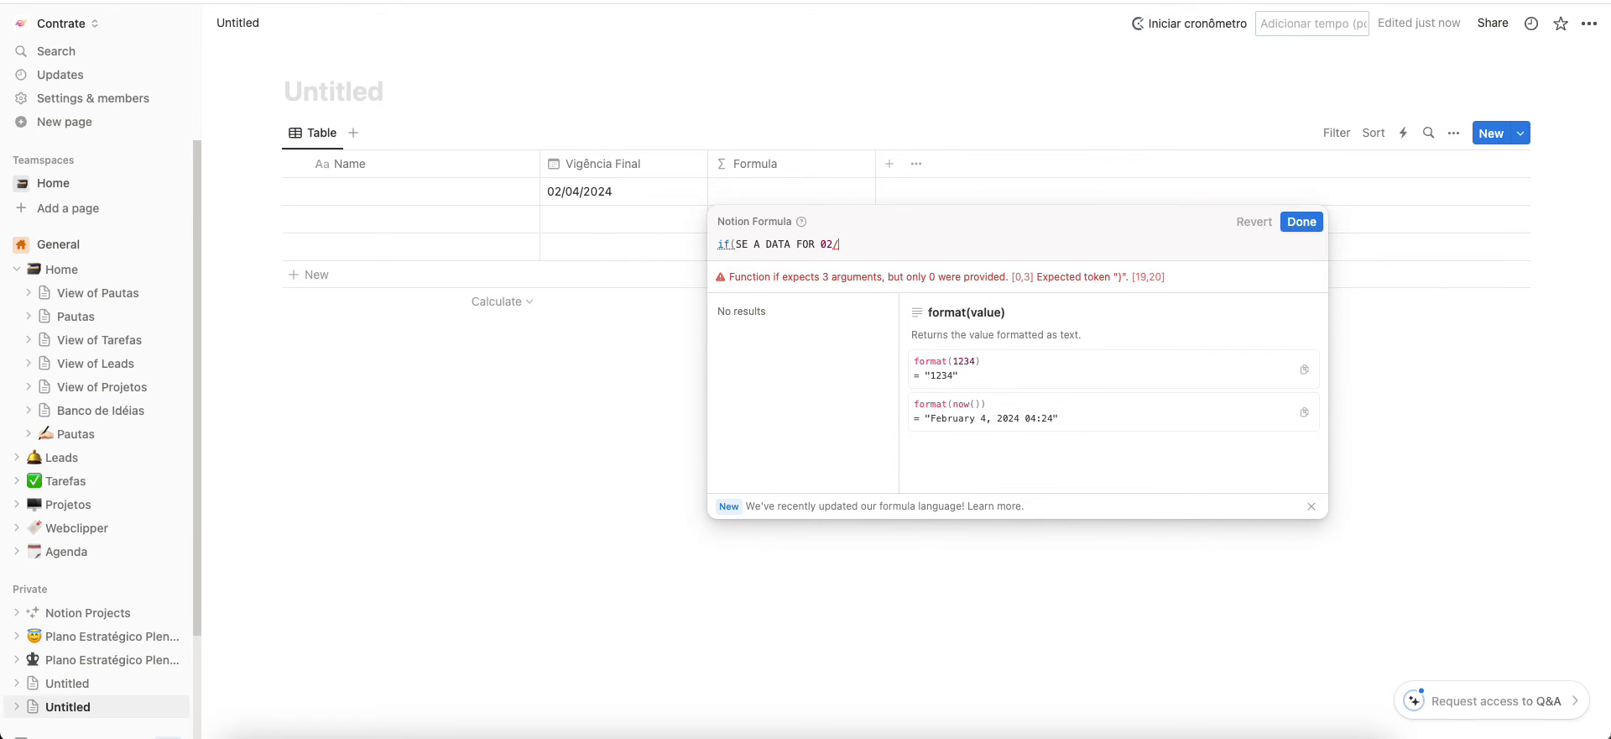
text(04/2024)
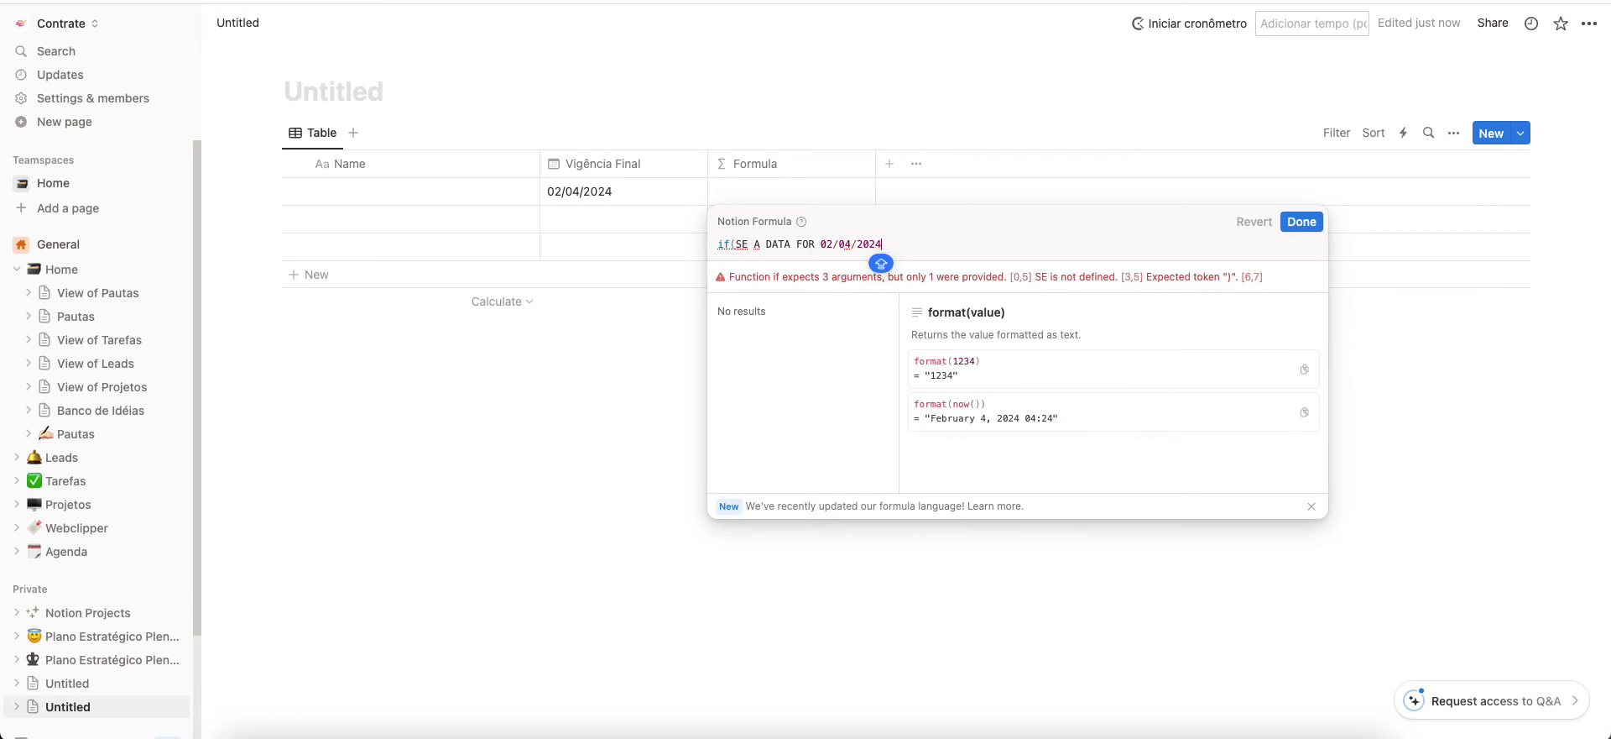
text(, HOJE,)
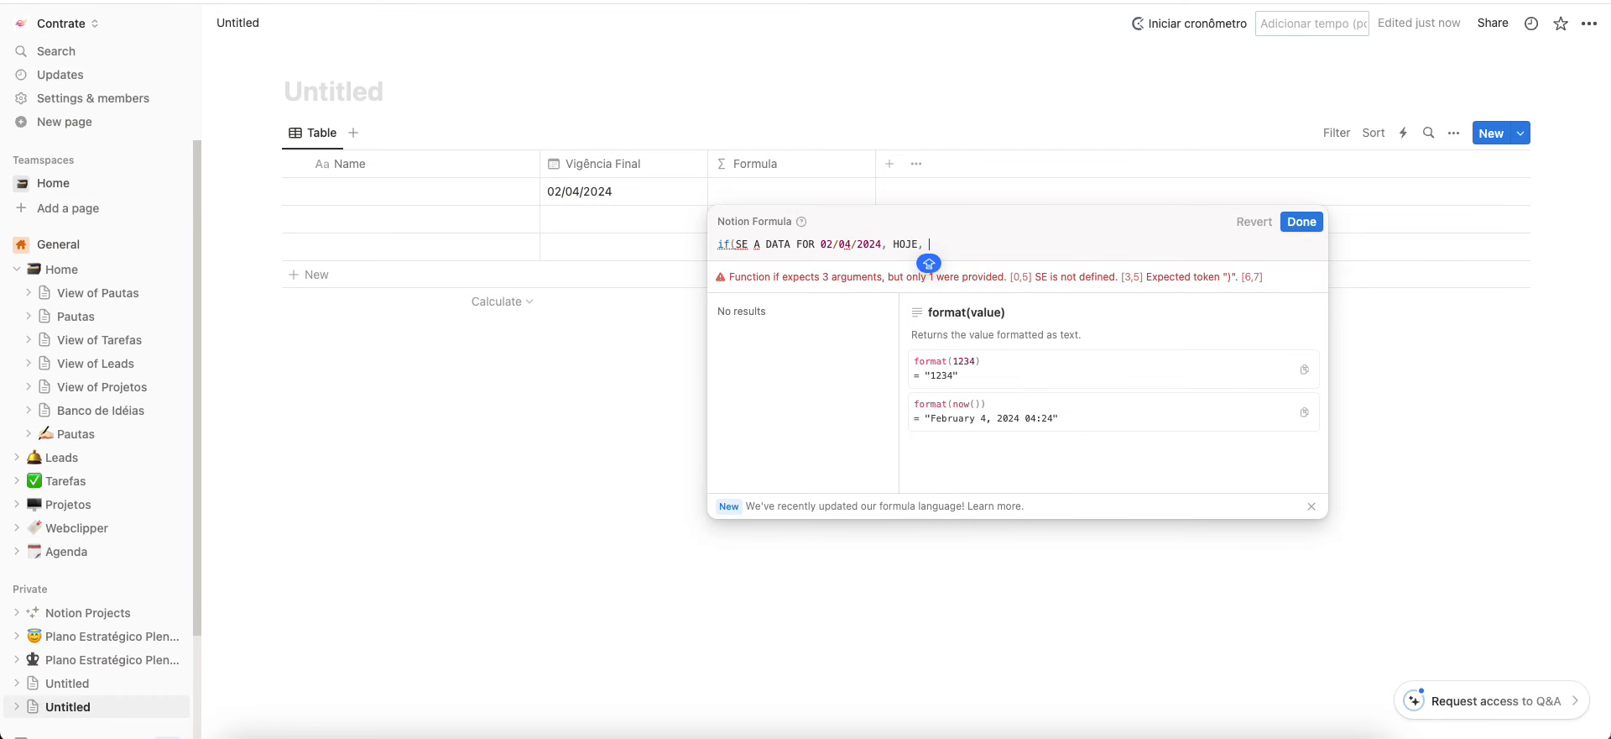
text( NA)
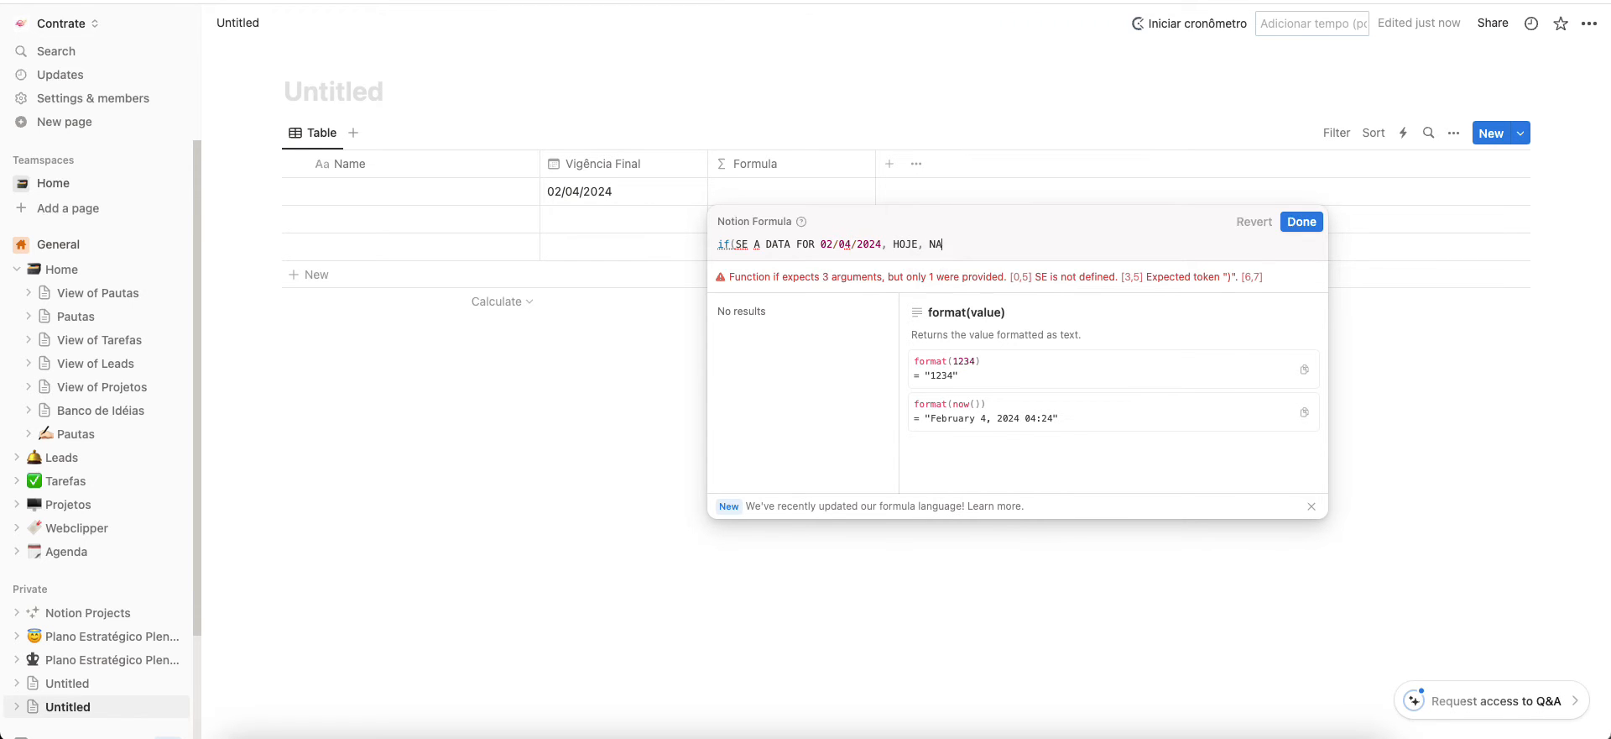
text(O É HOJE))
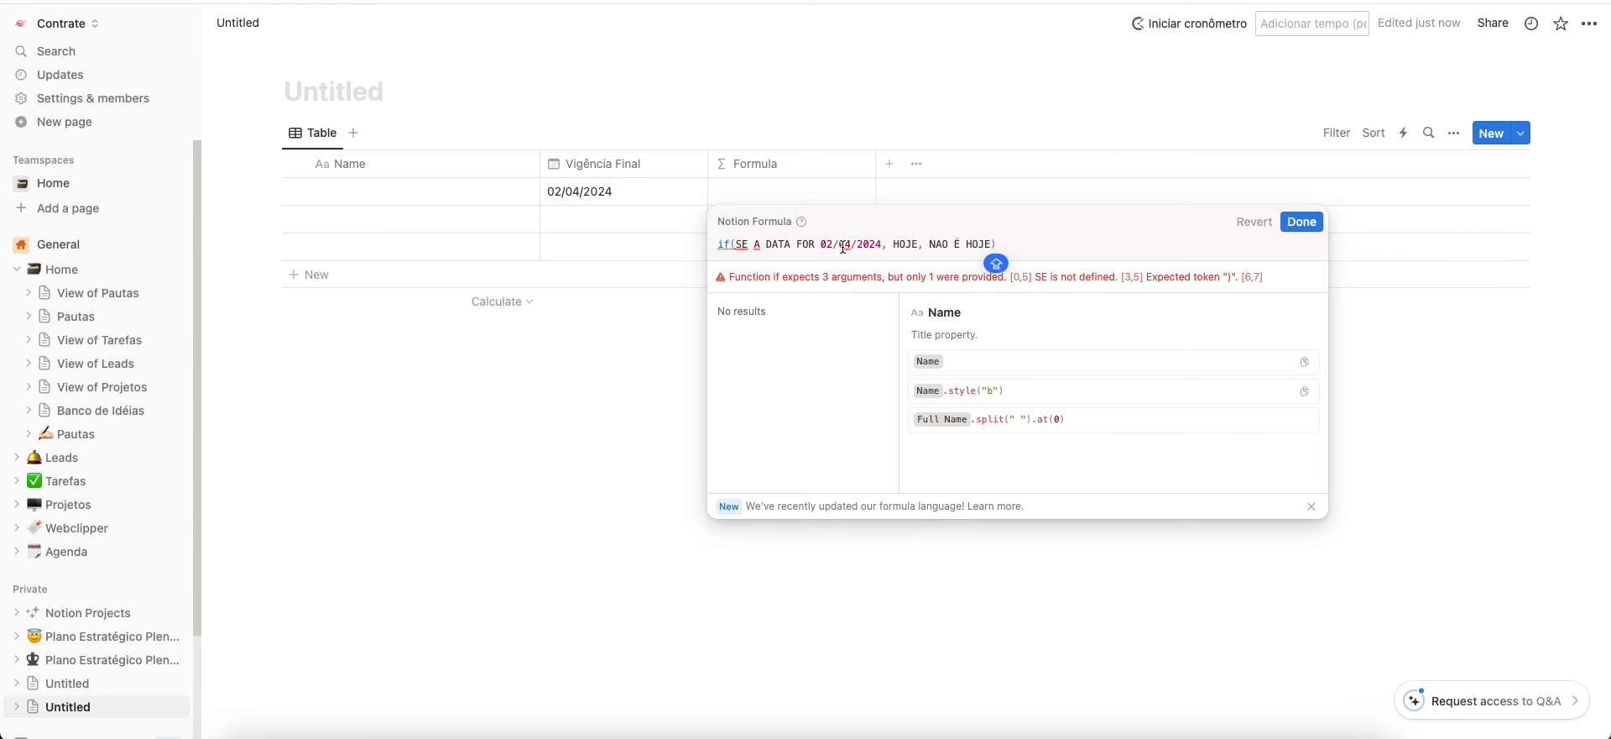
drag(999, 244, 736, 248)
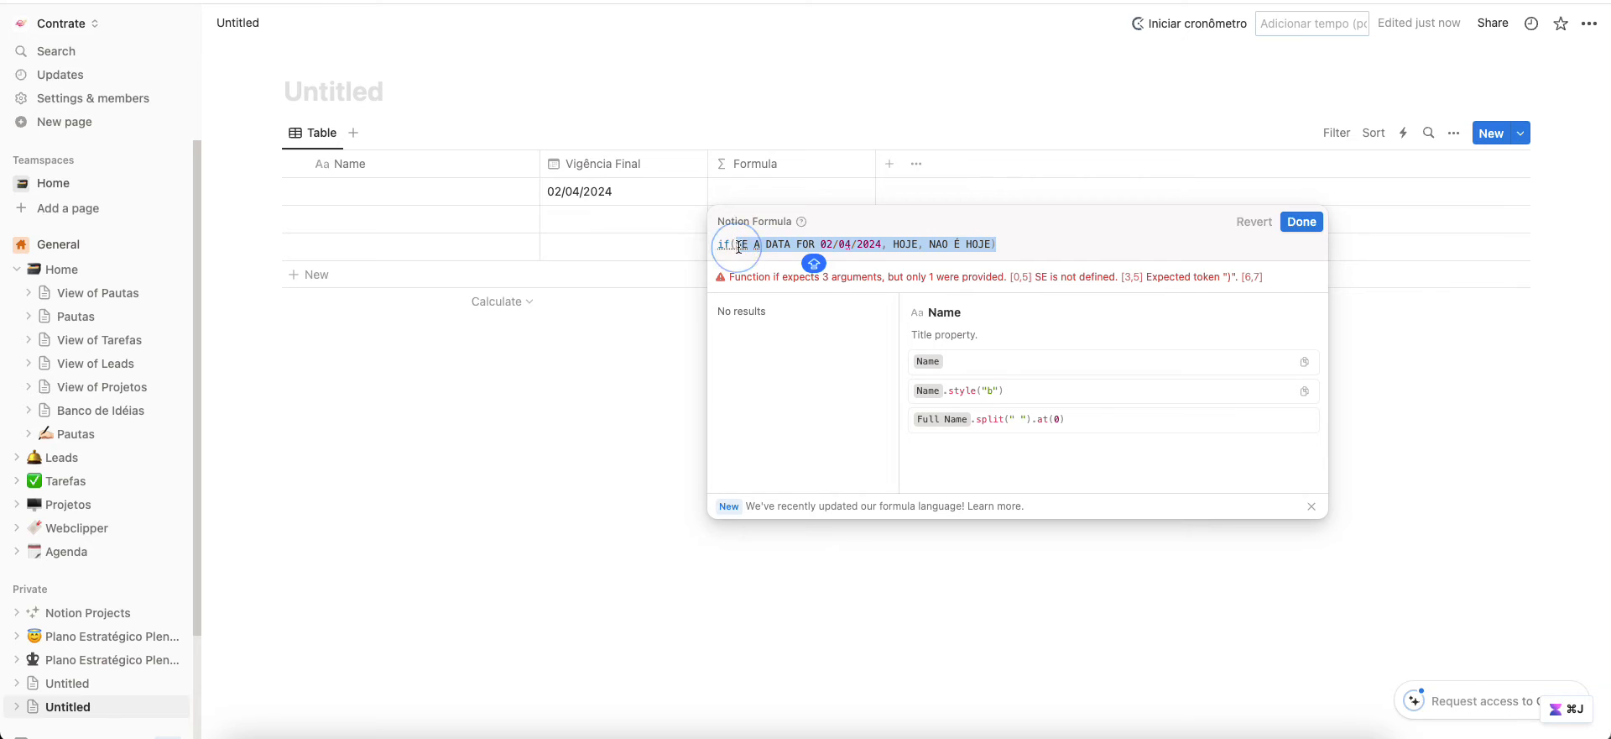
key(BackSpace)
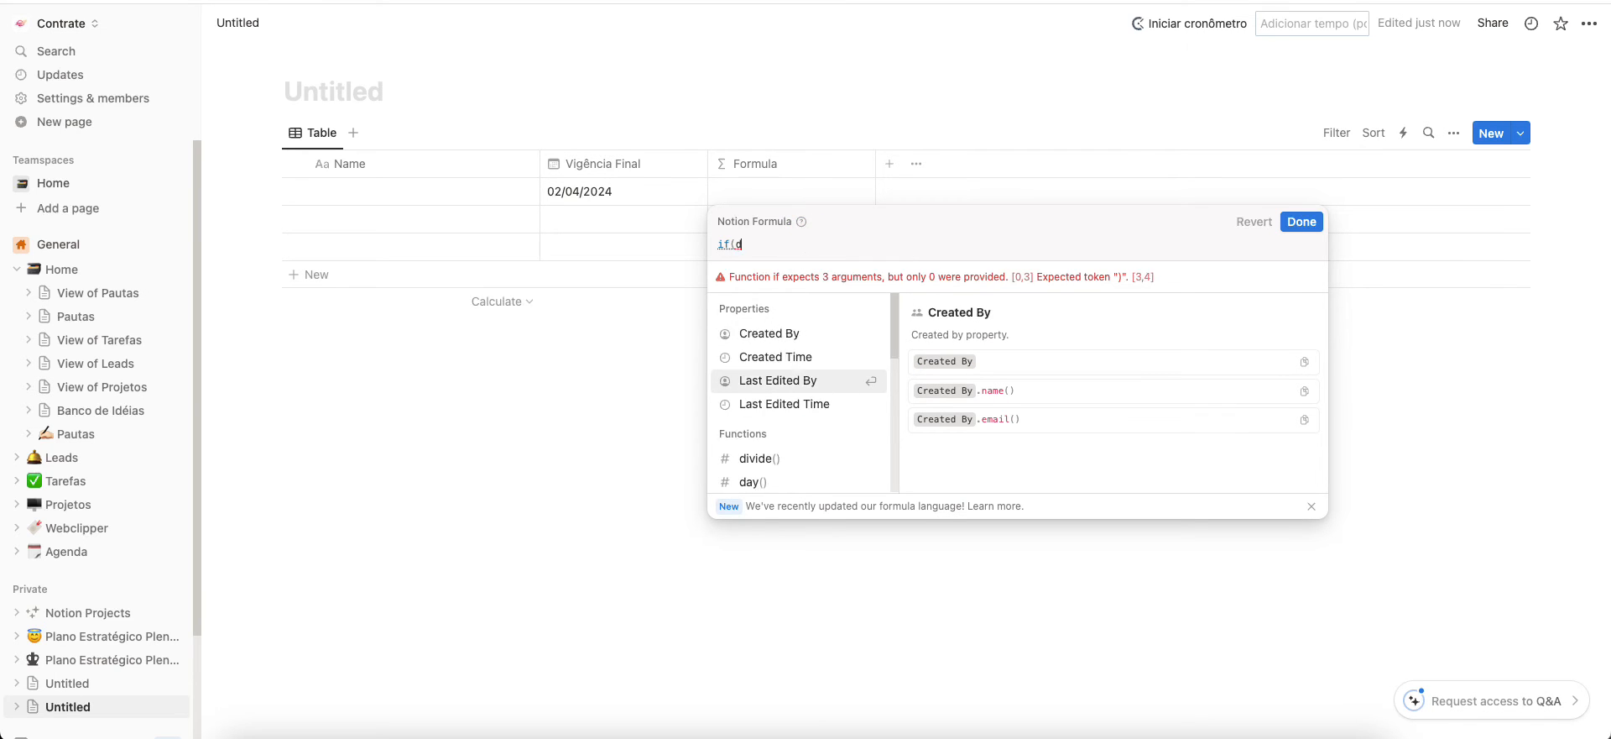
- Add dateBetween() with the Vigência Final property inside the if condition, followed by a comma and now() after its closing parenthesis
text(dateb)
click(801, 333)
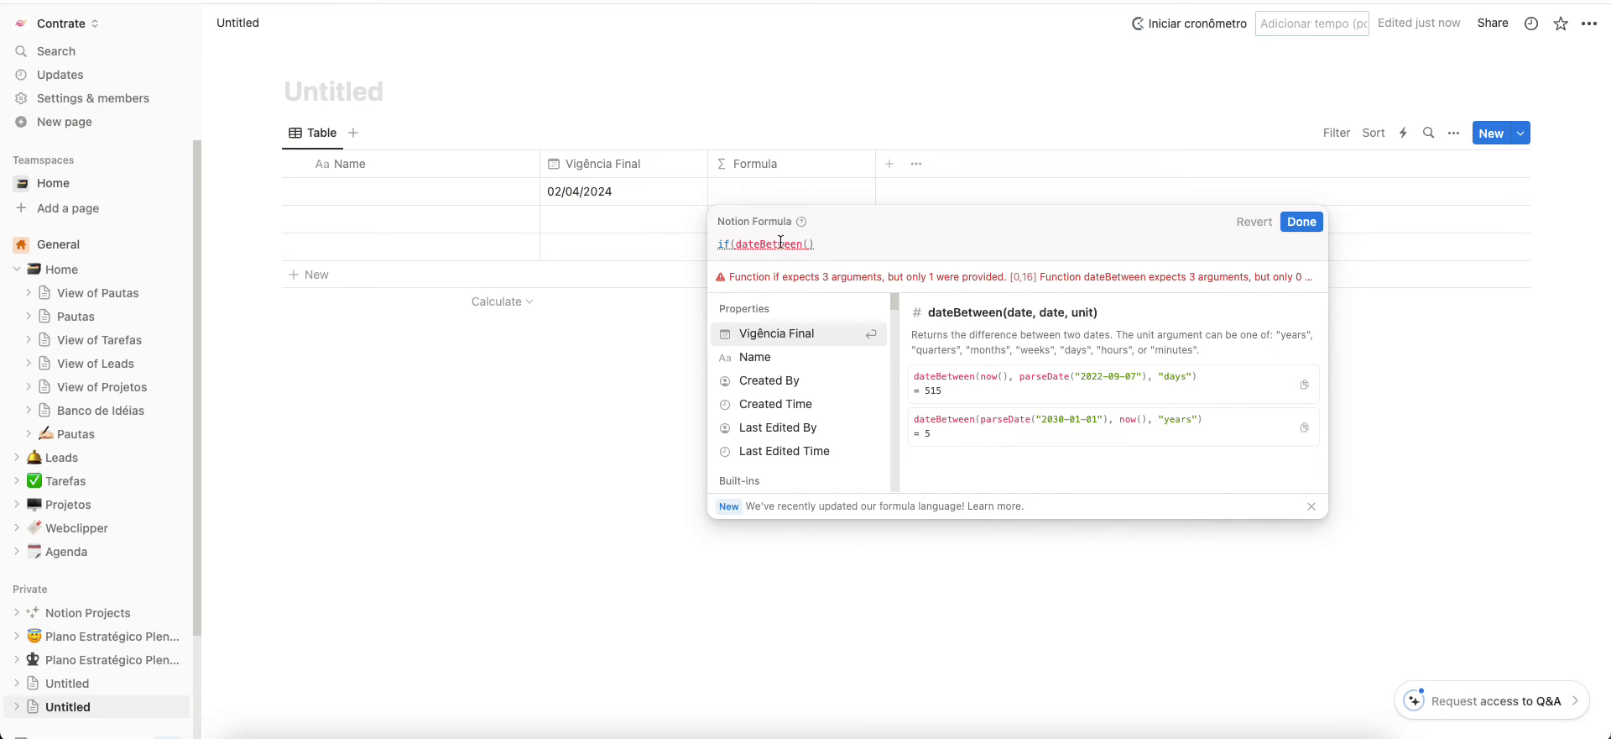
click(779, 336)
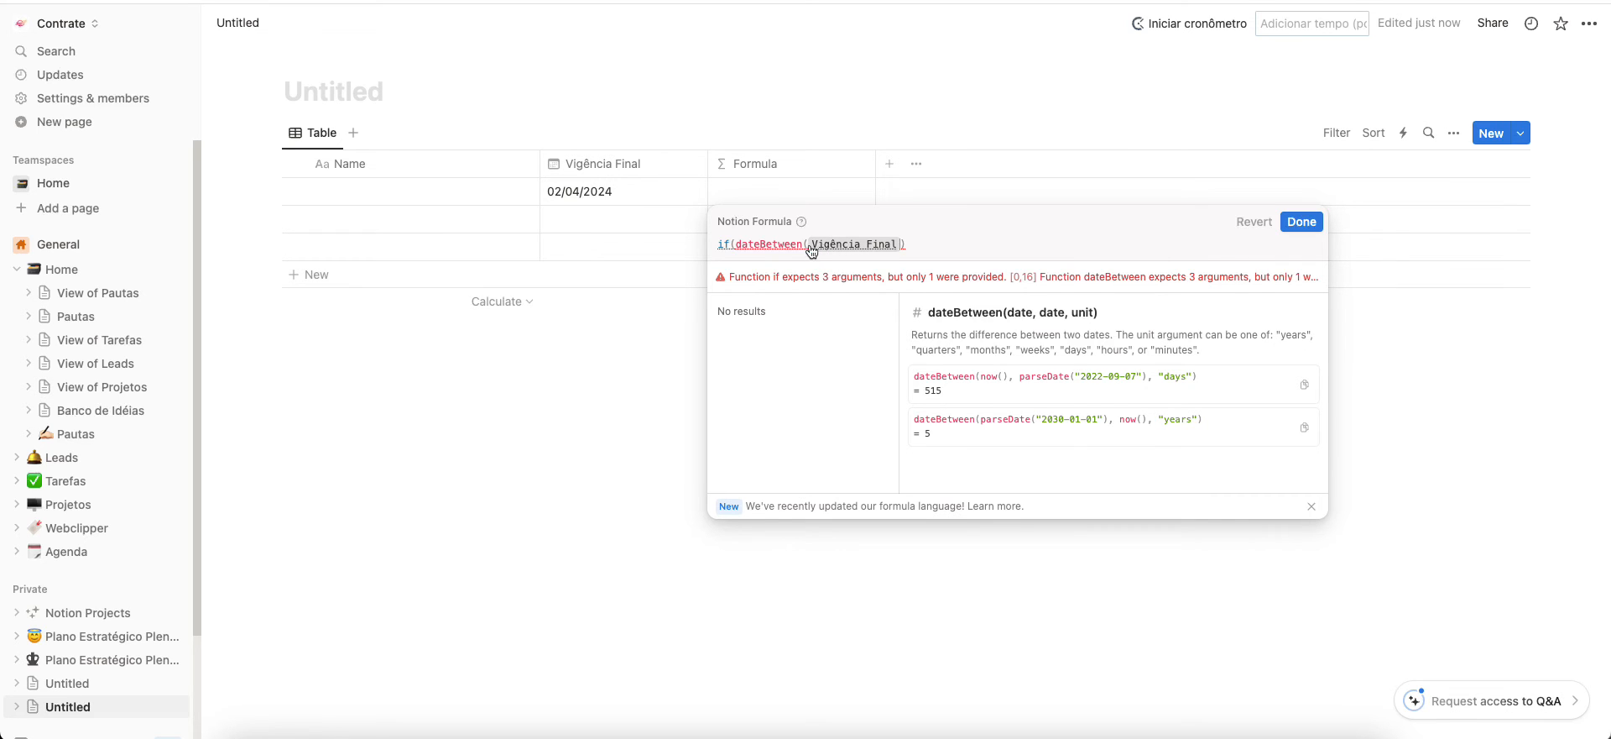
click(906, 244)
text(,)
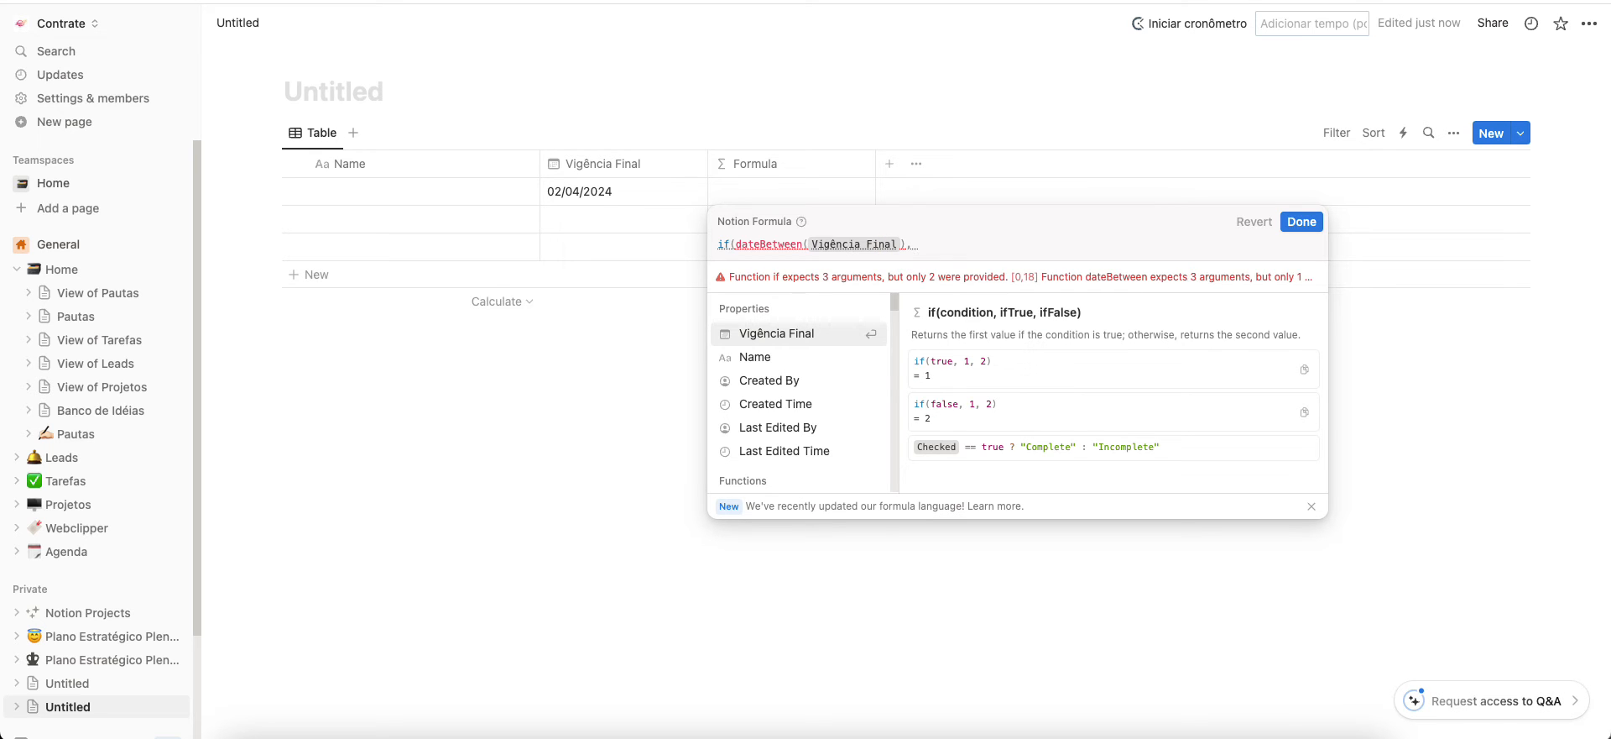
text(now)
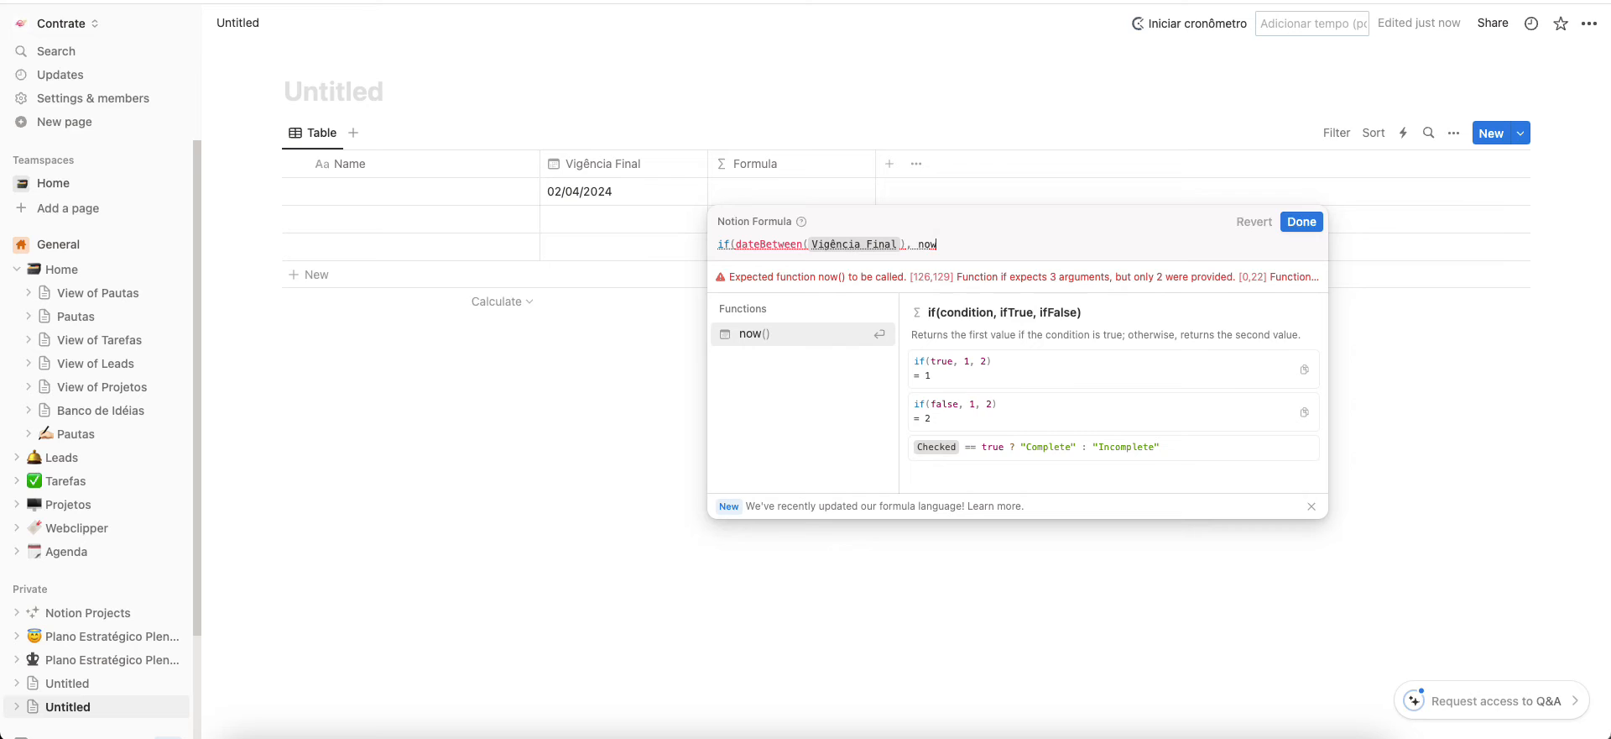
key(Return)
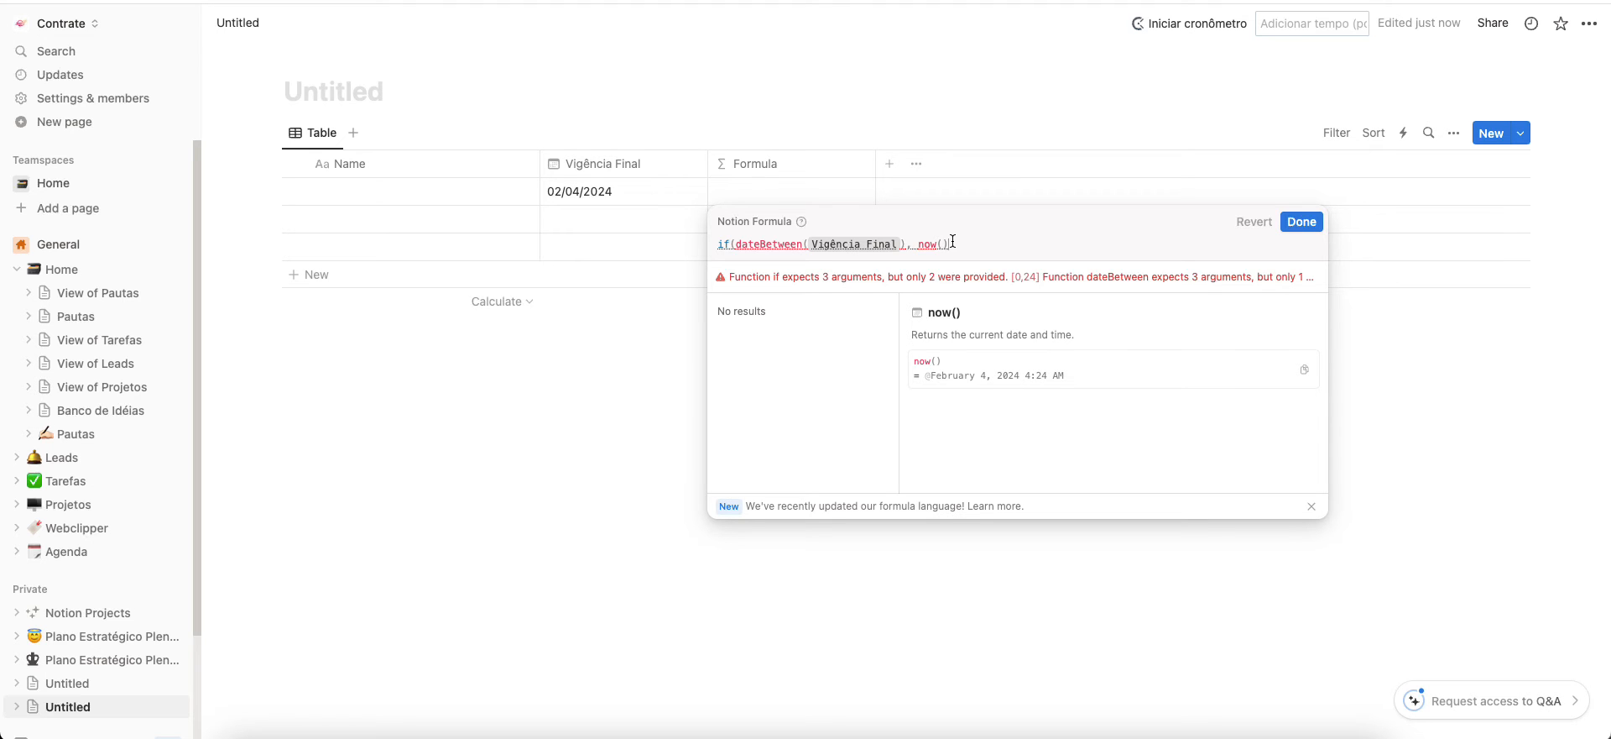
- Continue the formula with the unit "days", a closing parenthesis, the comparison < 0 and the result "Vencido", ending with a comma
text(, )
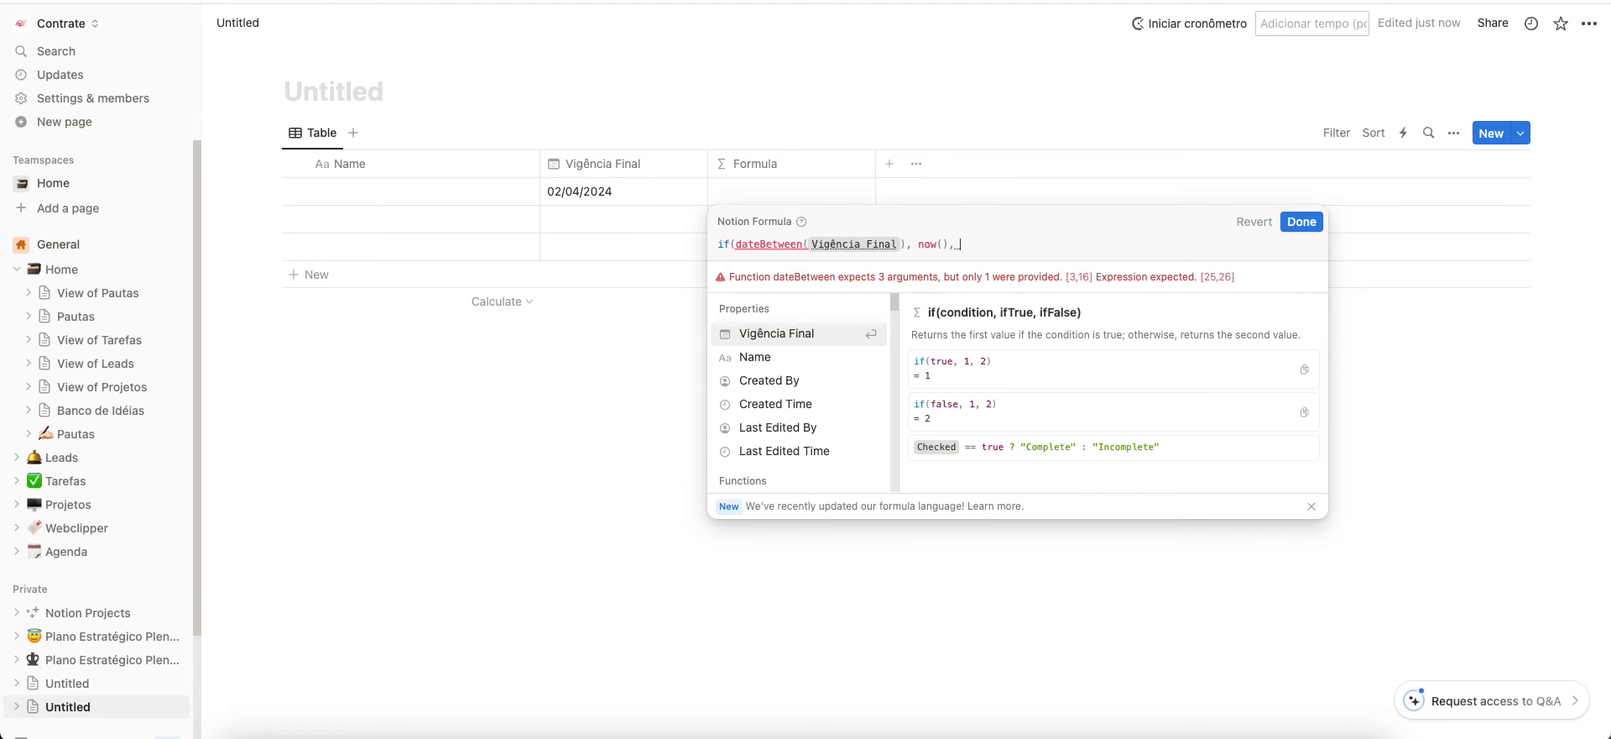
text(")
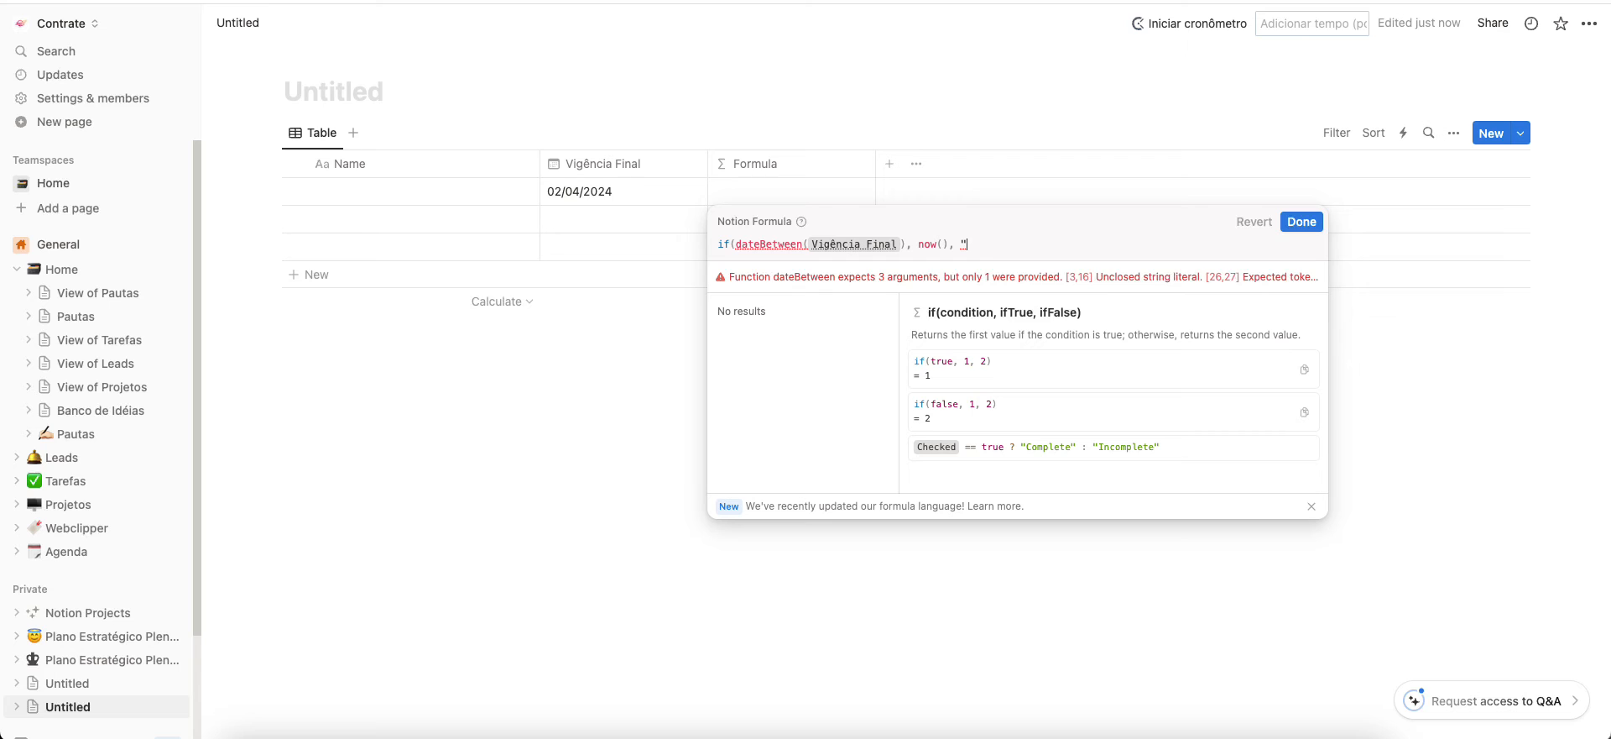
text(days")
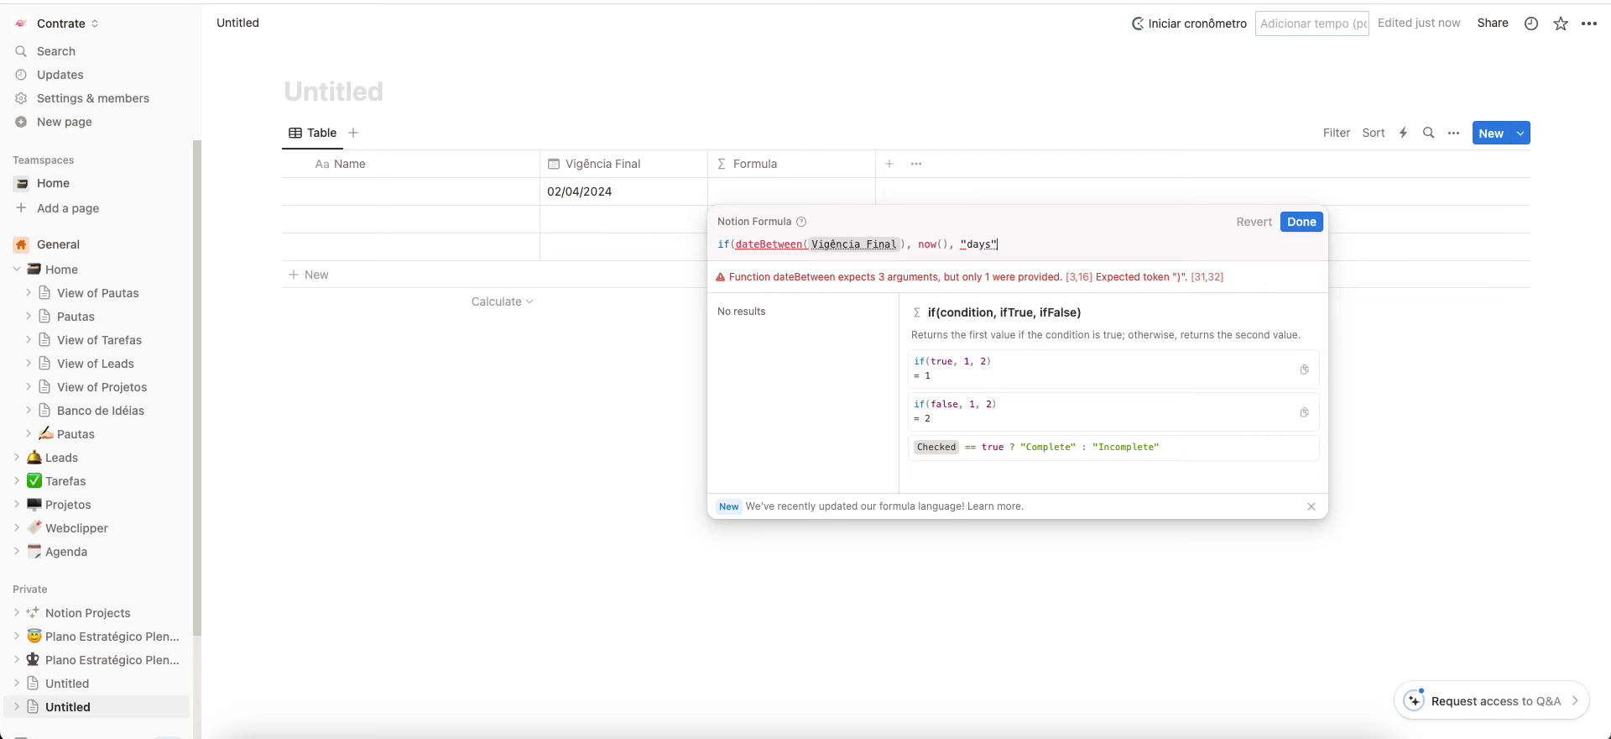
text())
text(<)
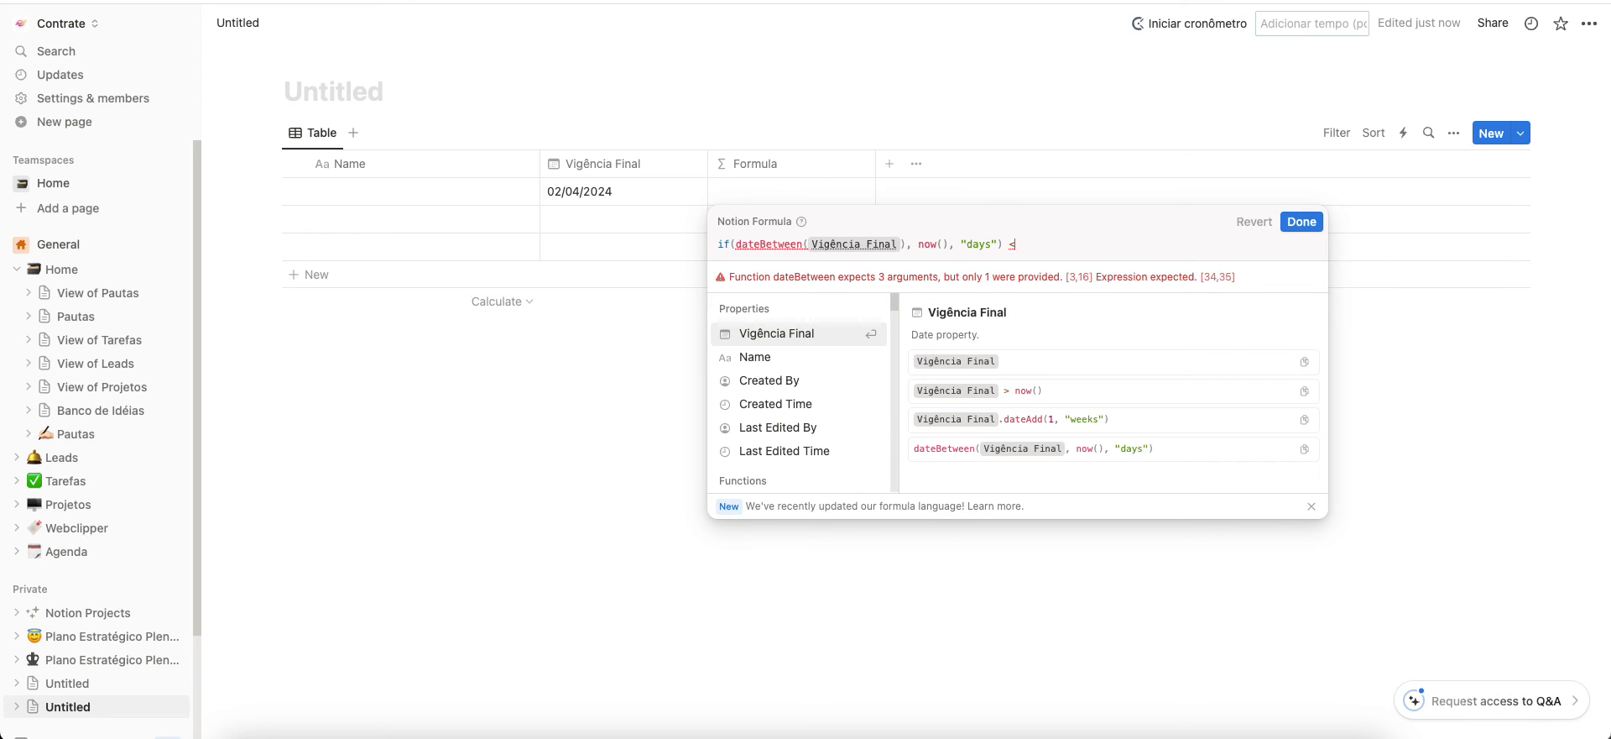
key(BackSpace)
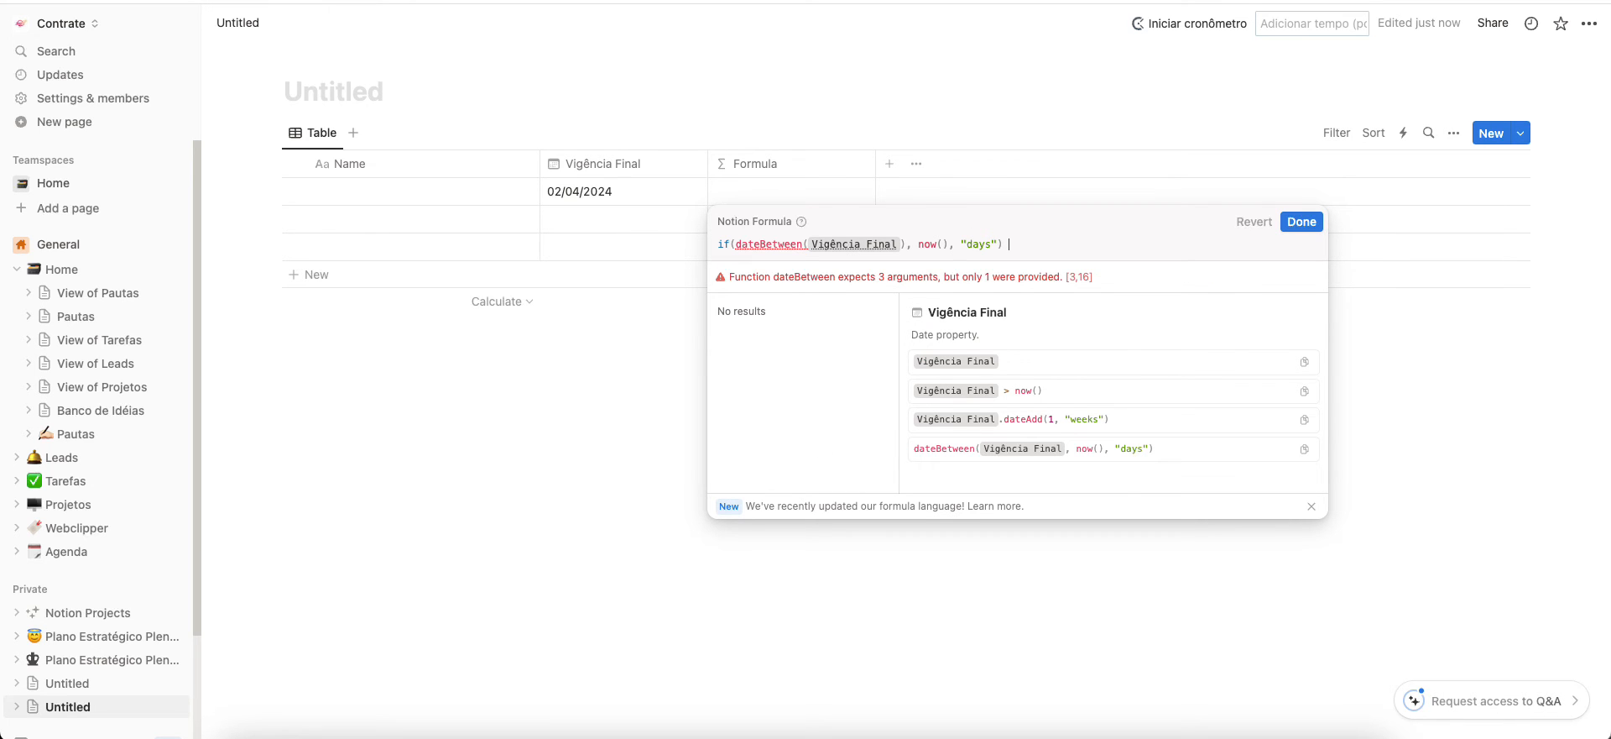
text(<)
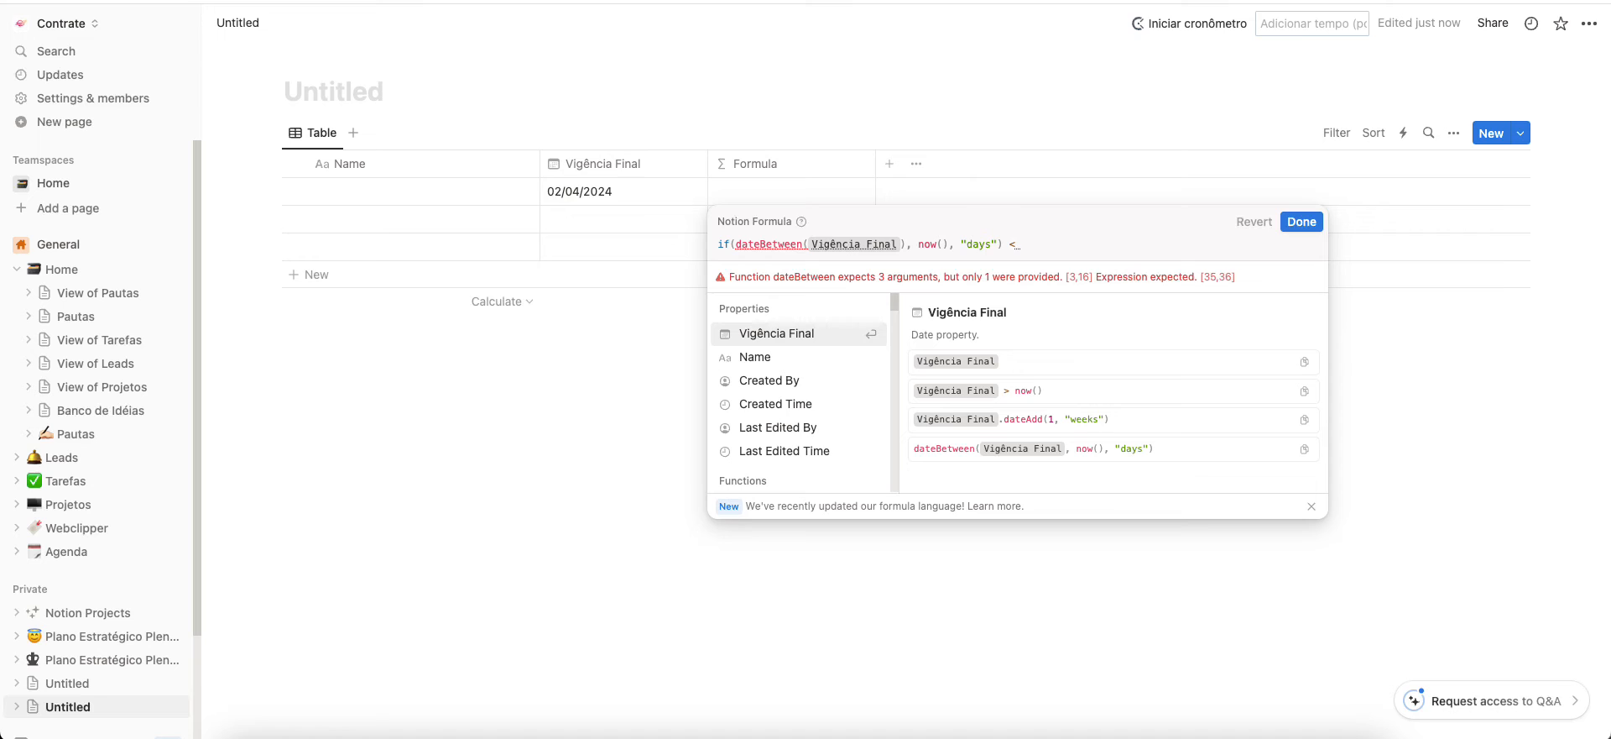
text( 0)
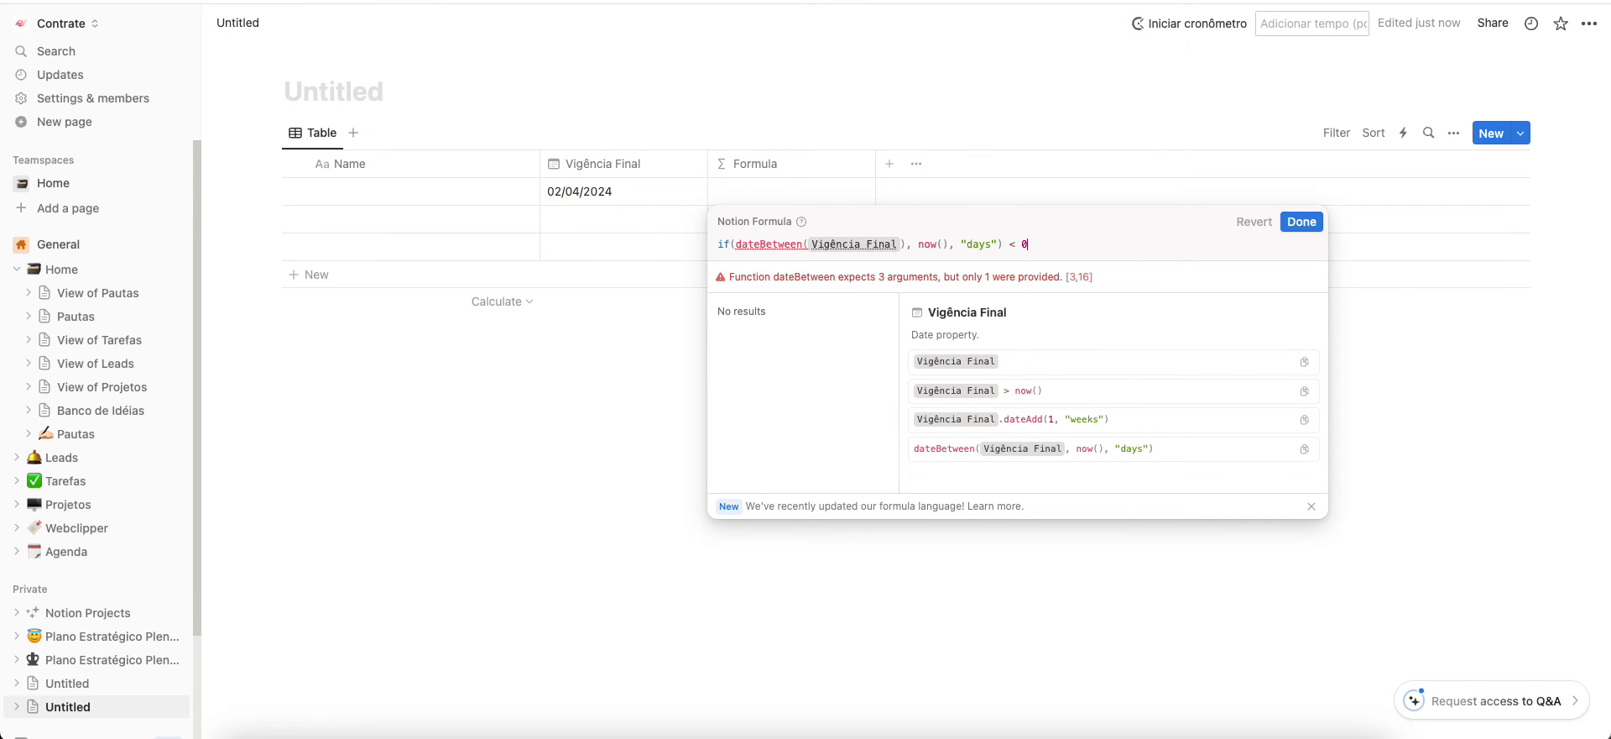
text(, "Vencido",)
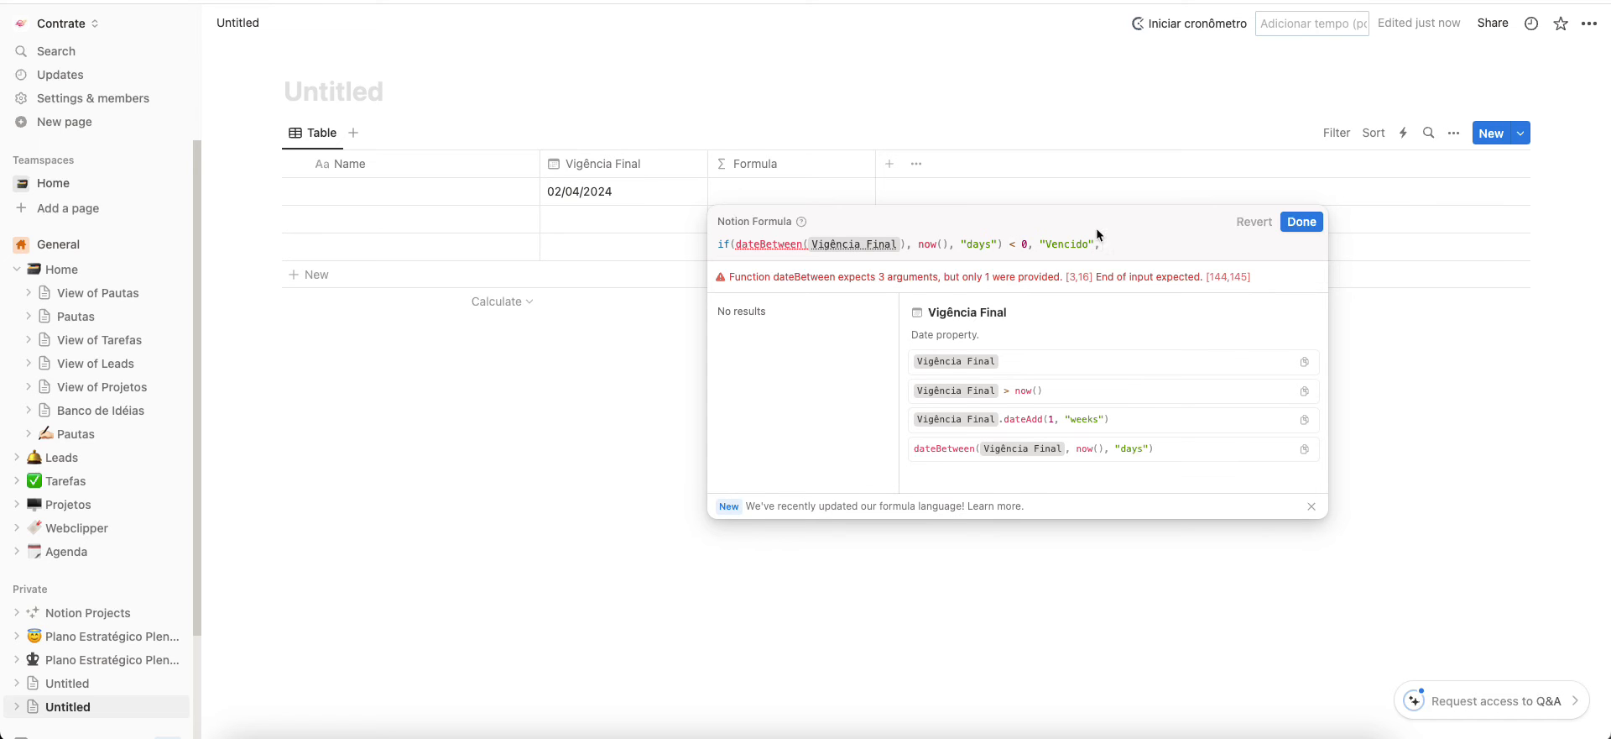
- Nest a second condition after "Vencido", in the formula by adding if(dateBetween( at its end
text(if(datebetween()
click(1214, 245)
click(803, 244)
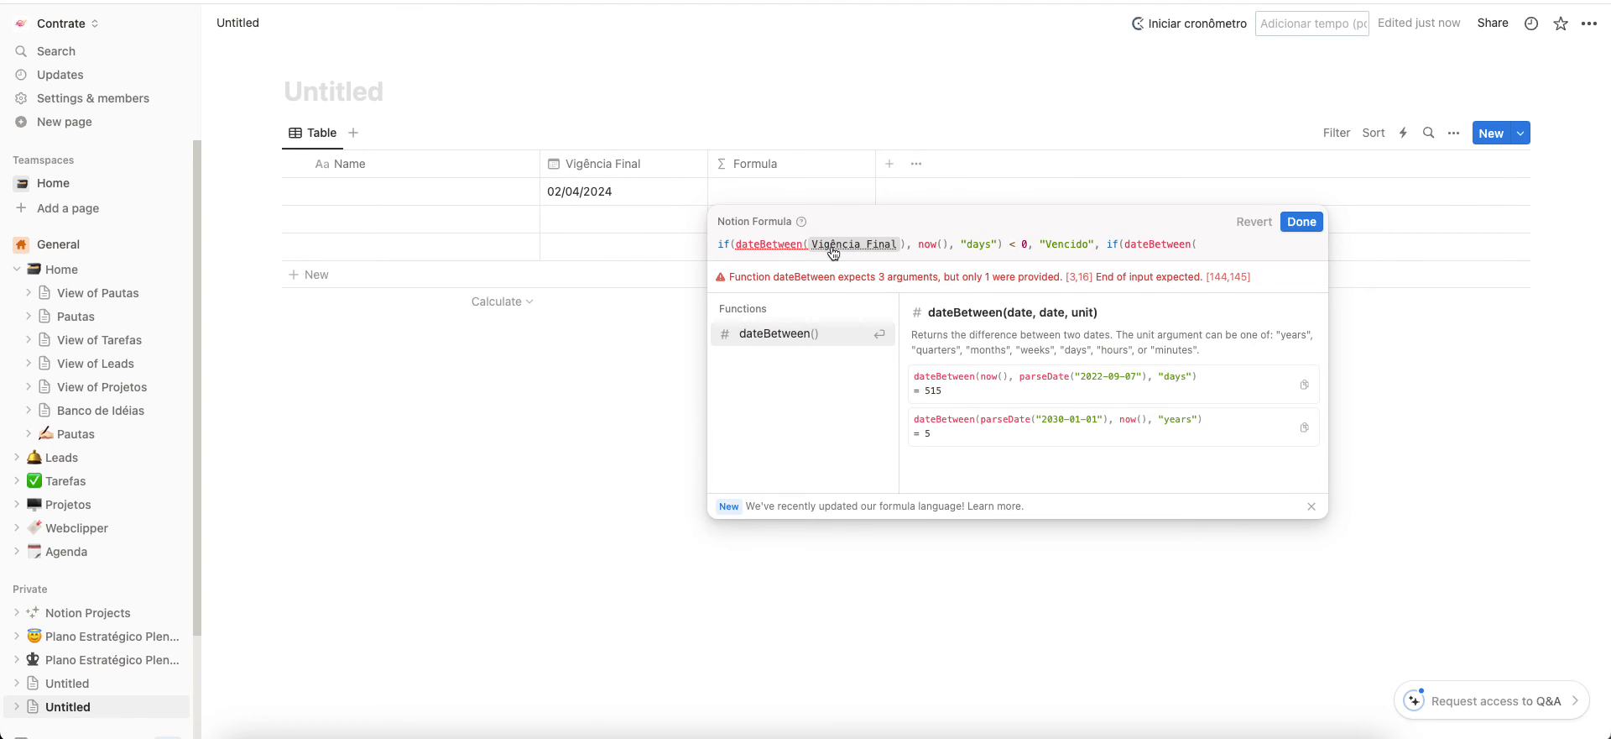
click(1211, 247)
drag(752, 359, 749, 460)
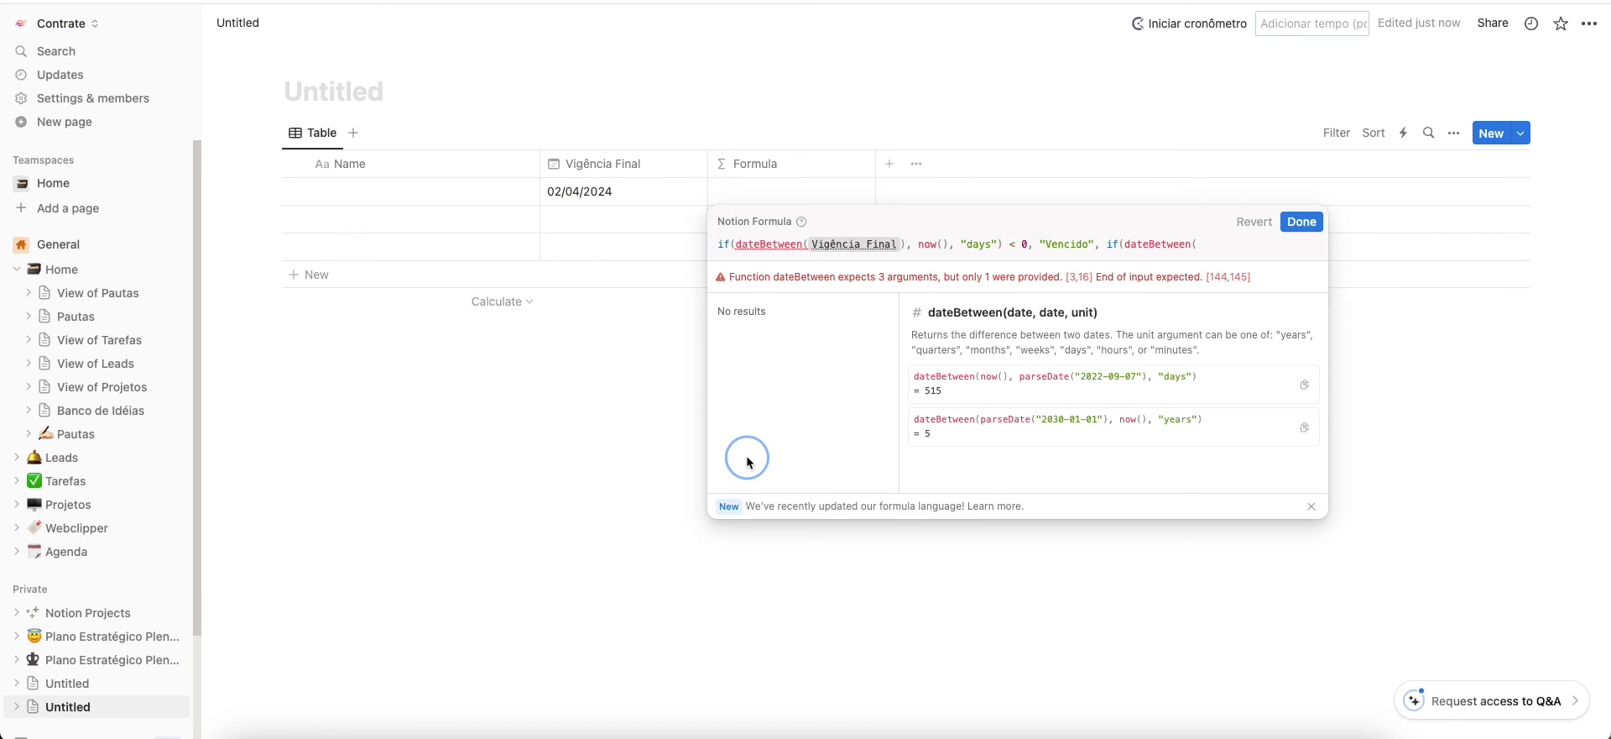
click(1217, 241)
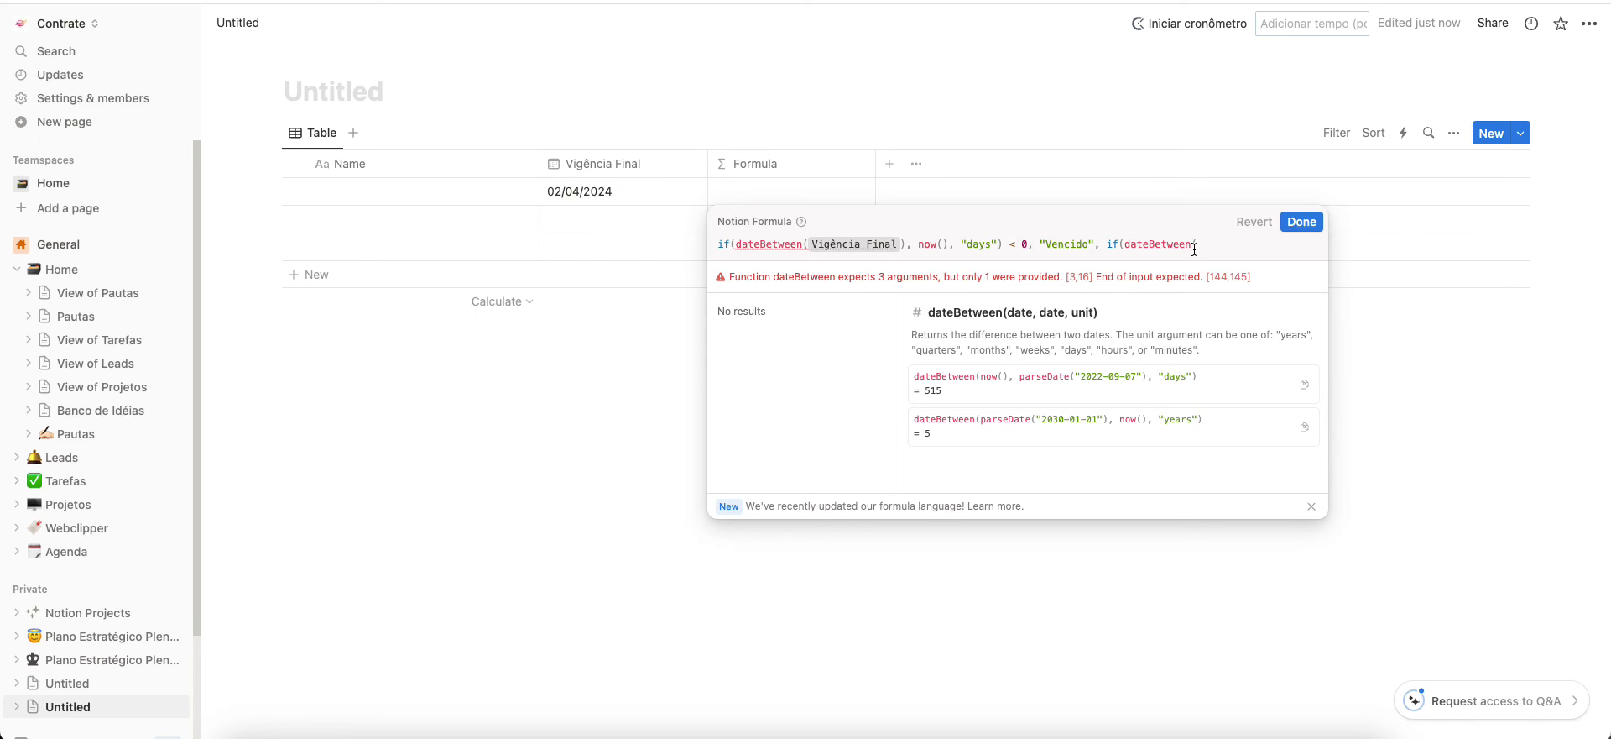
- Reference the date property inside the nested dateBetween( by writing prop("Vigência Final")
text(prop)
text(("Vi)
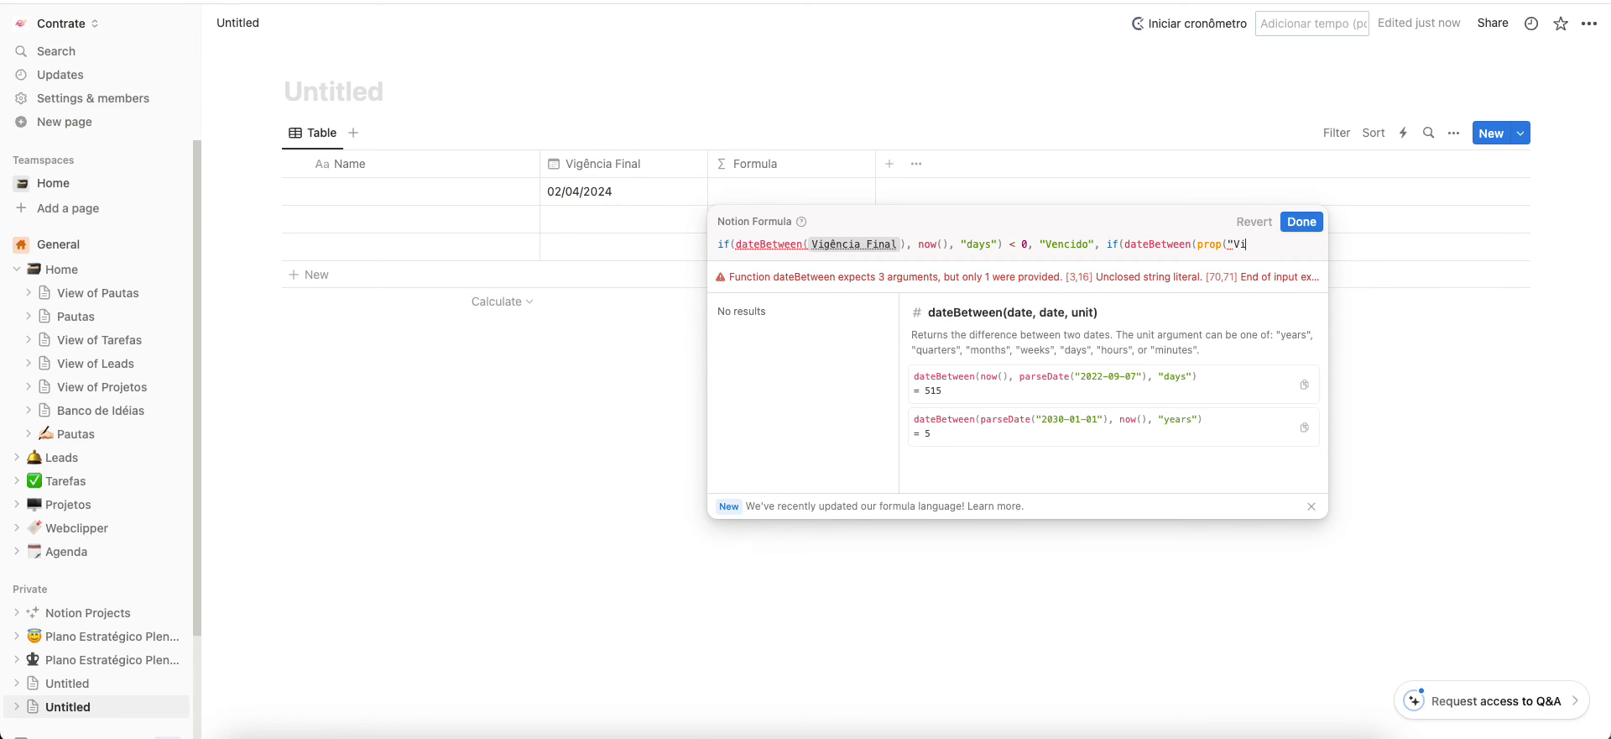
text(gência)
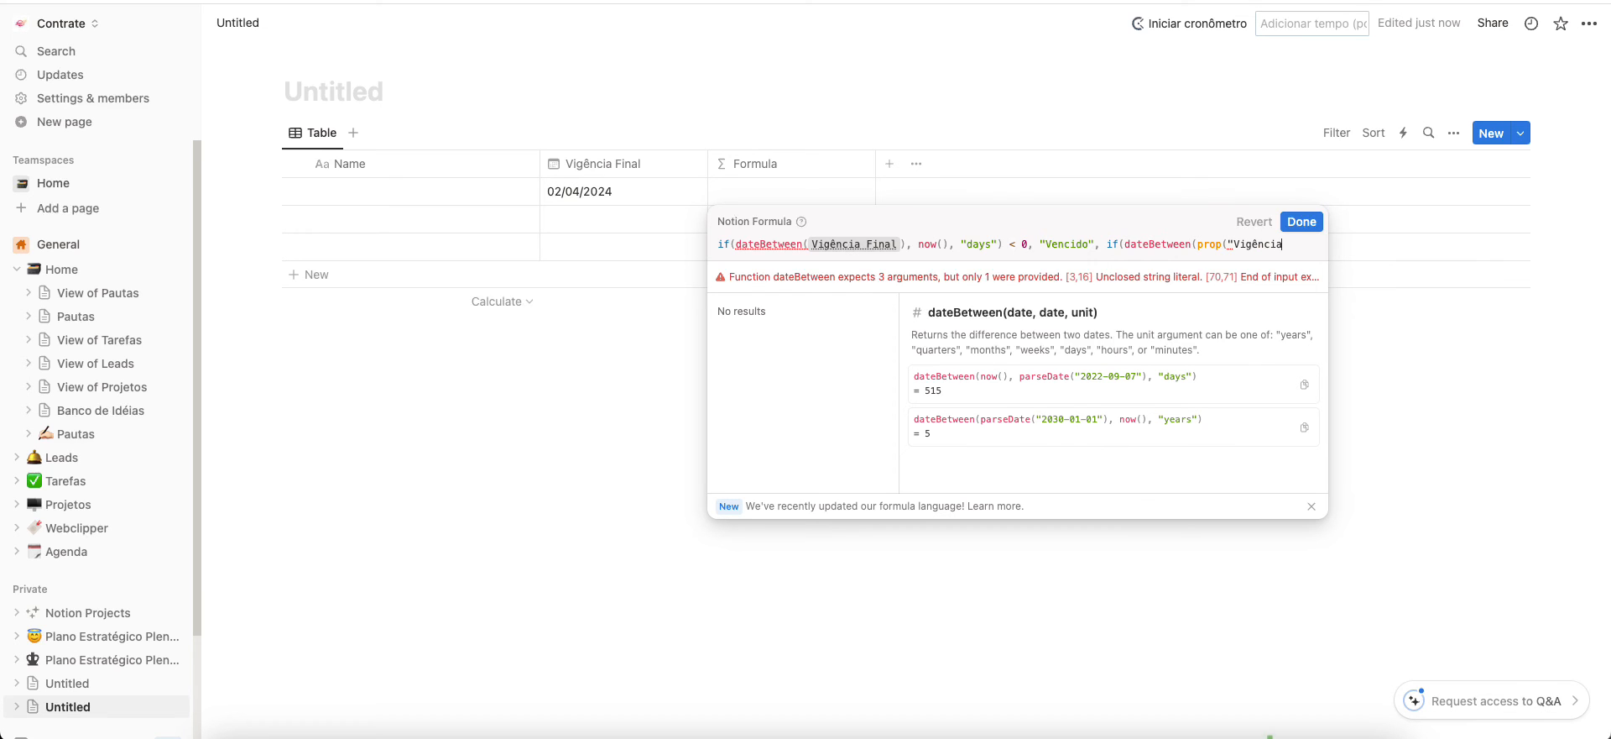
text( Final)
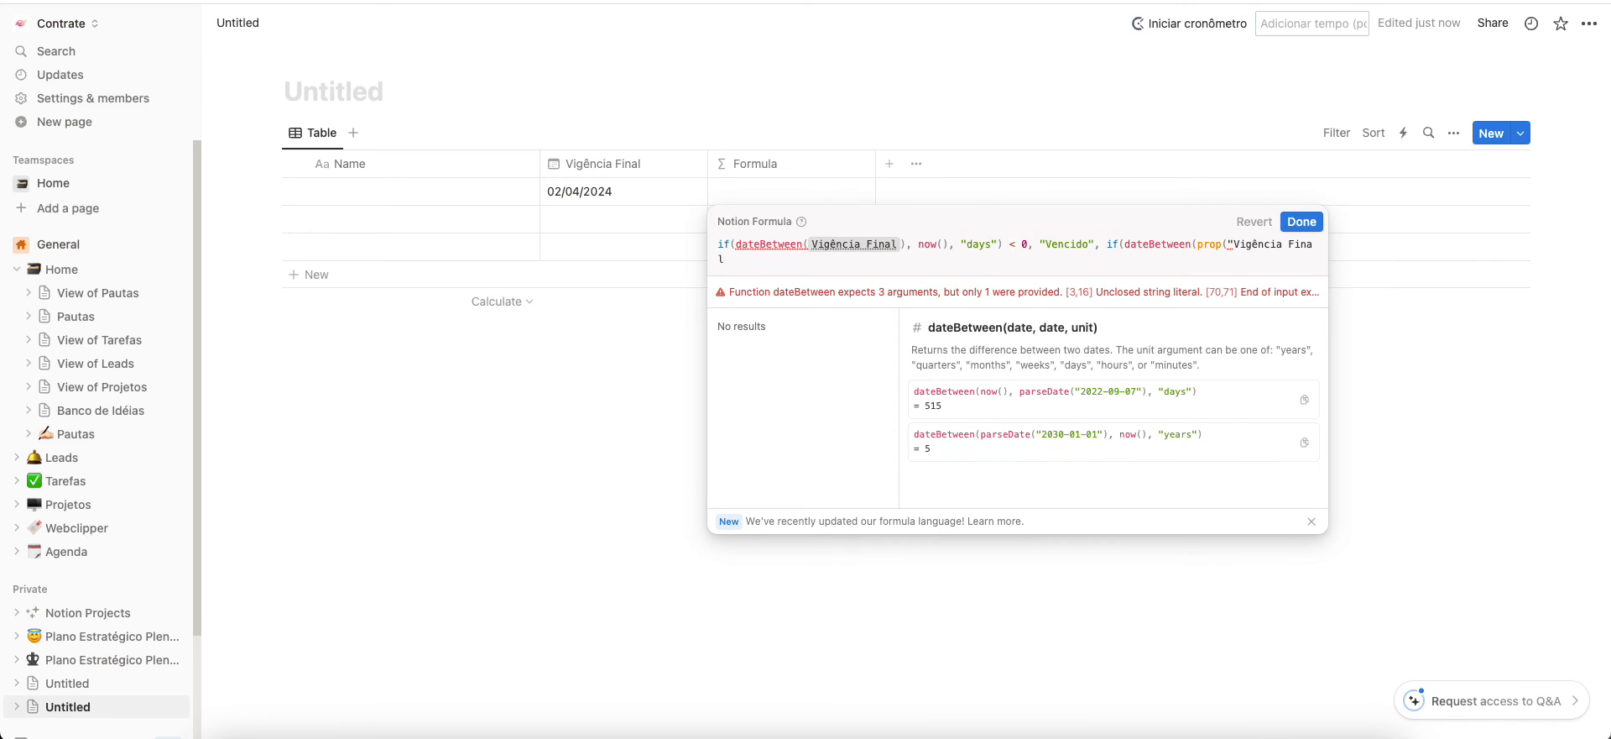
text(")
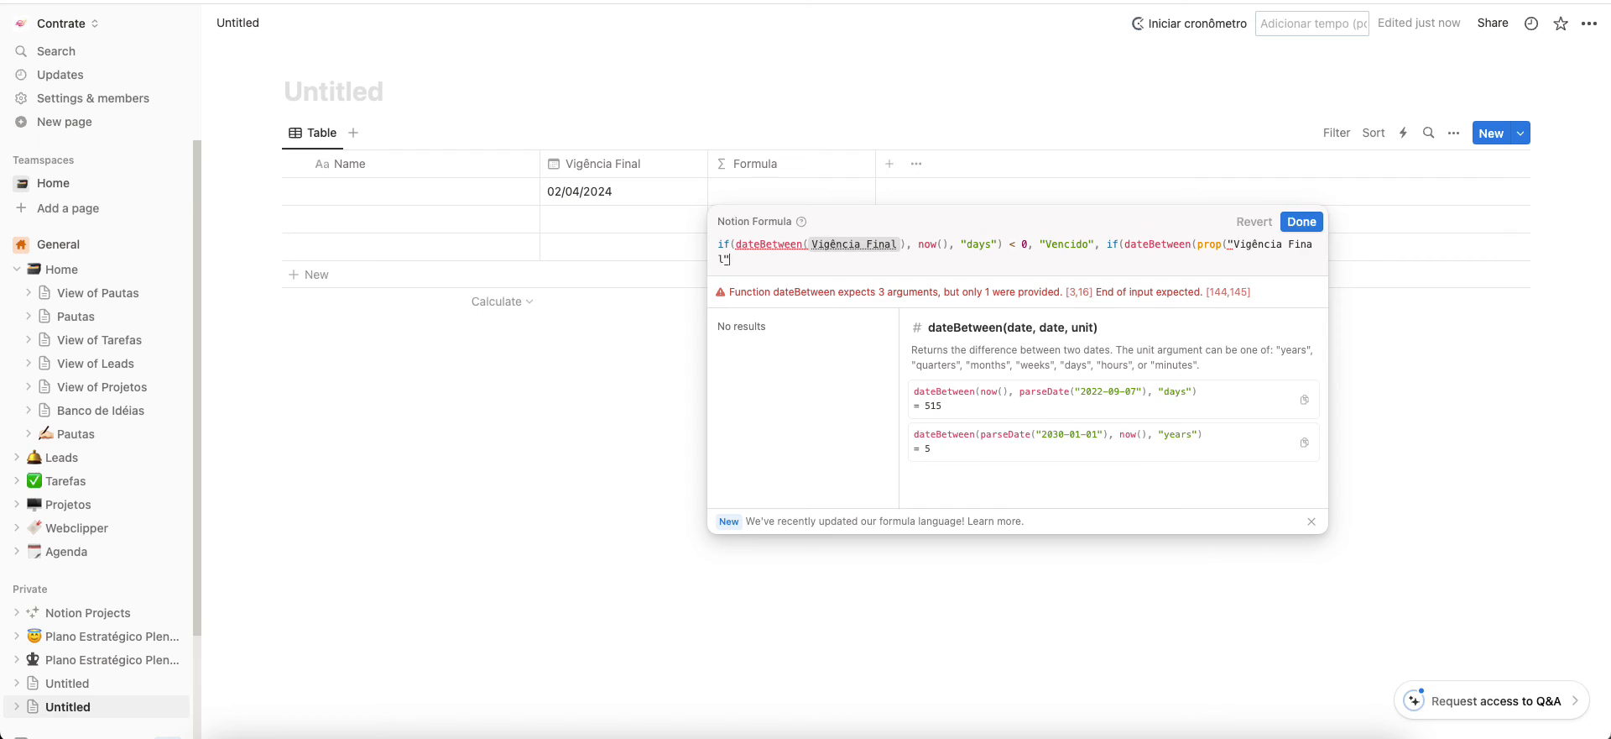
text())
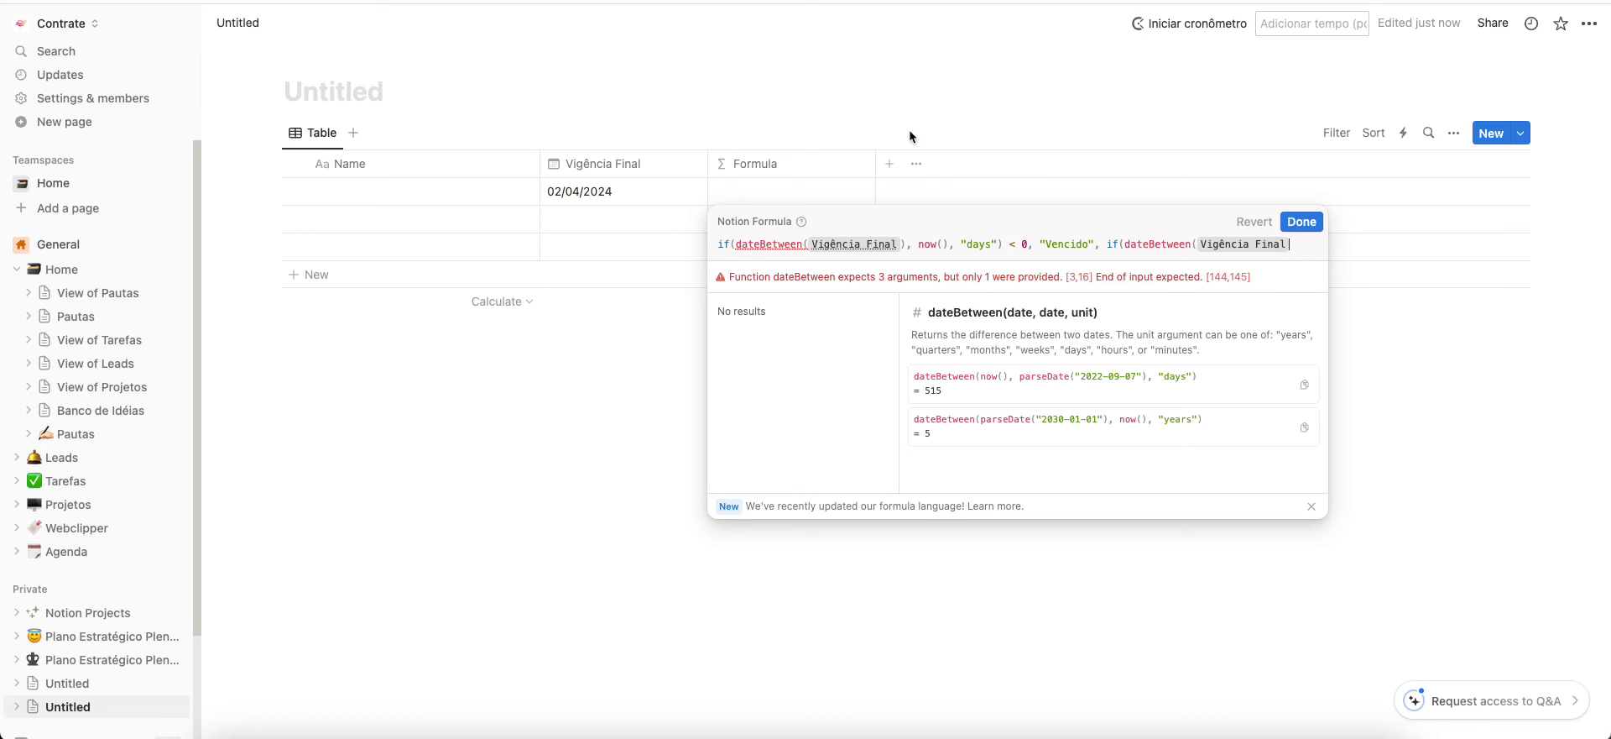
- Continue the nested condition with a closing parenthesis, now(), the unit "days", another closing parenthesis and the comparison <= 60
text(), now())
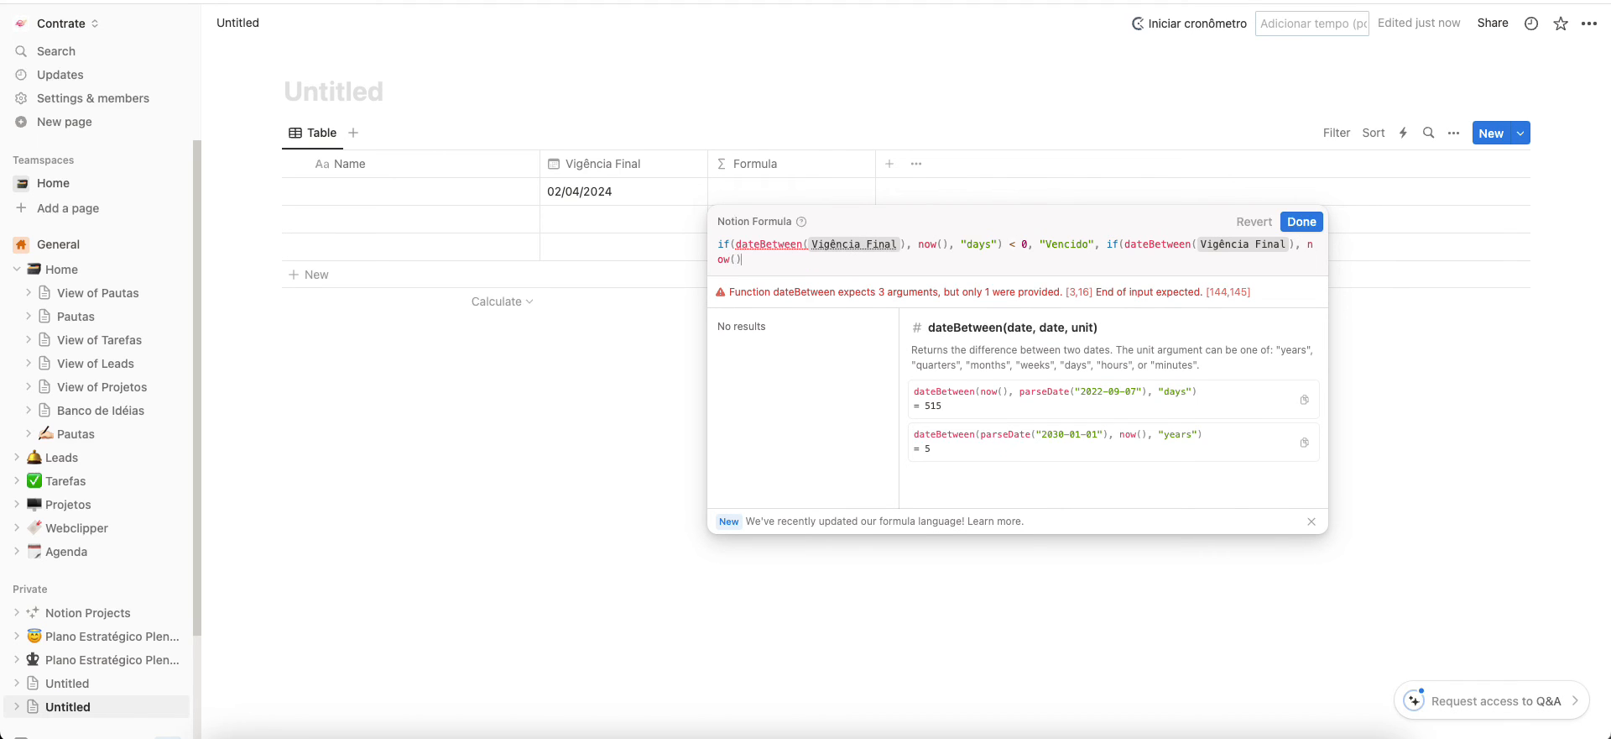
text(, "days")
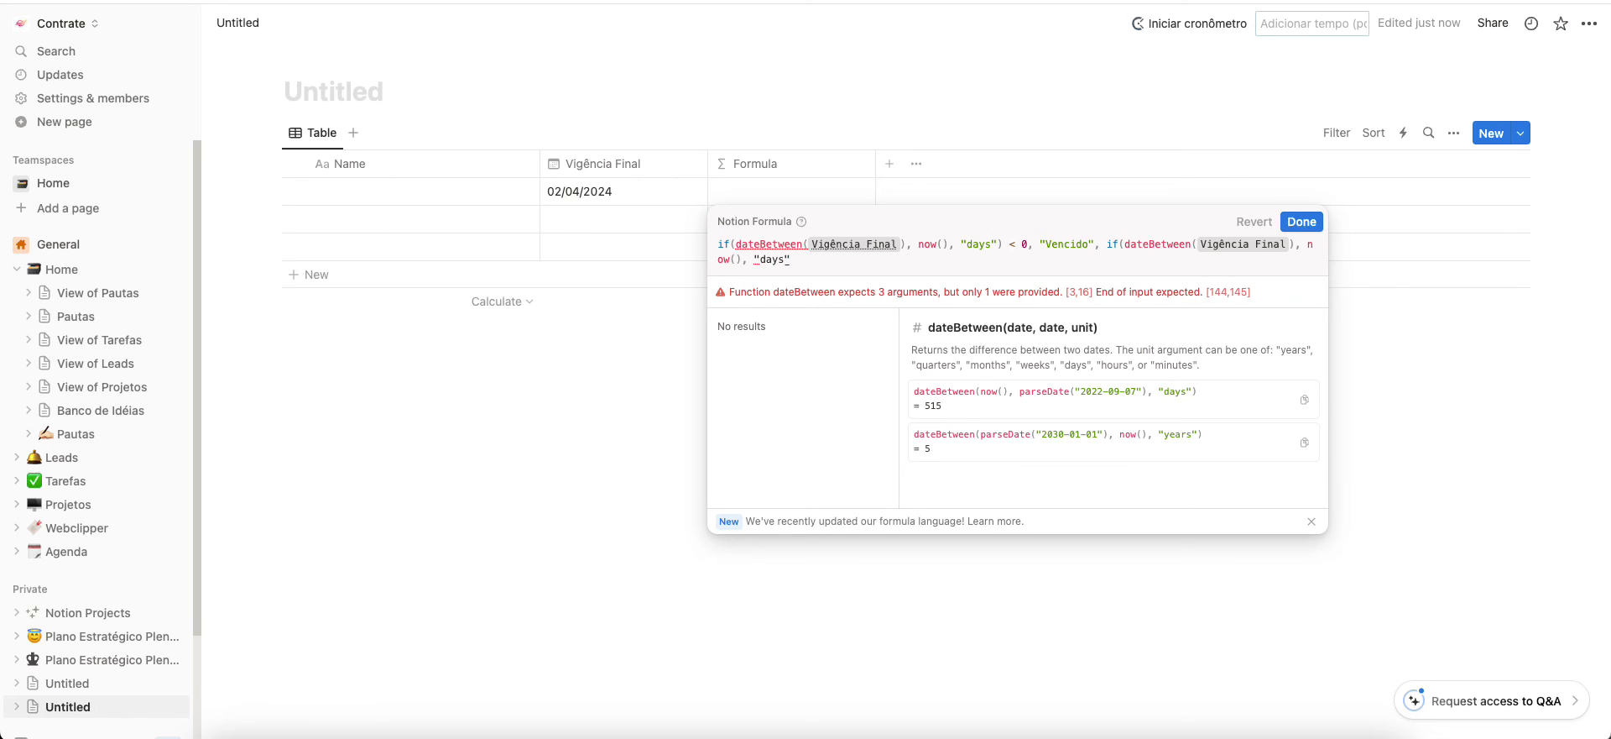
text())
text(<=60)
key(Left)
key(Left)
key(Right)
key(Right)
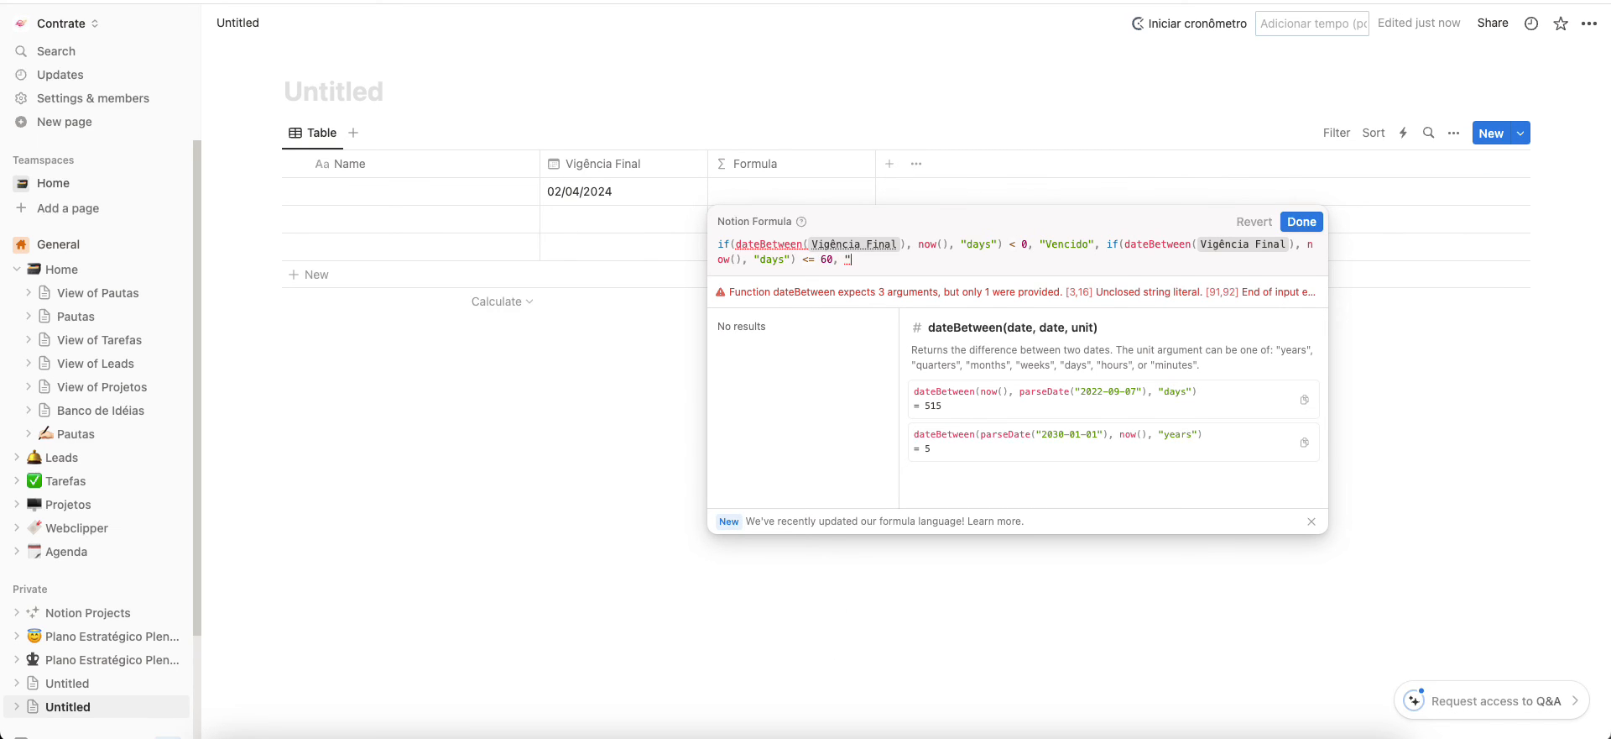
- Add "A Vencer" and "No Prazo" as the nested if's two results and close the formula's parentheses
key(shift)
text(N)
key(shift)
text(A Vencer",)
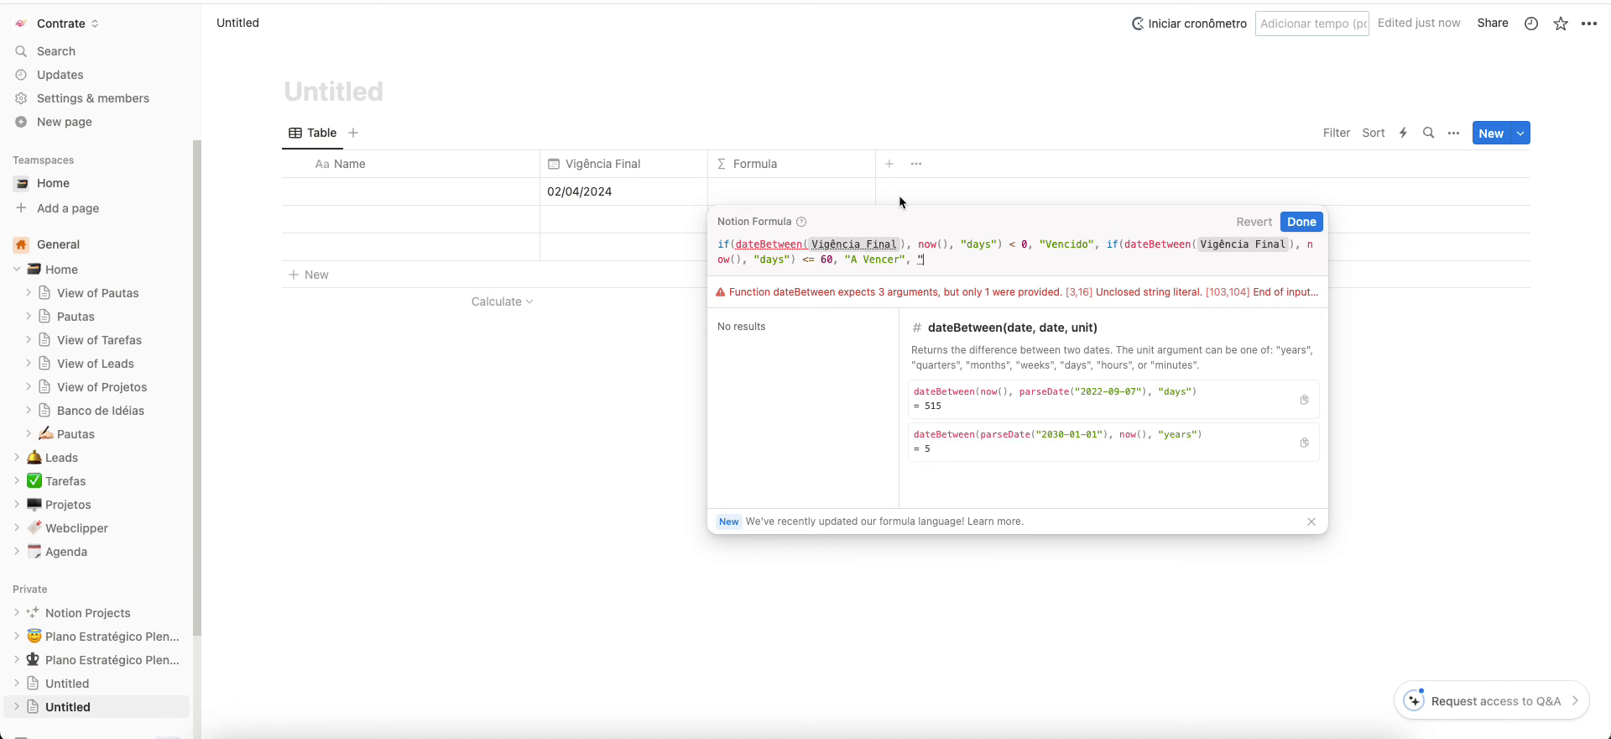
text(No Prazo")
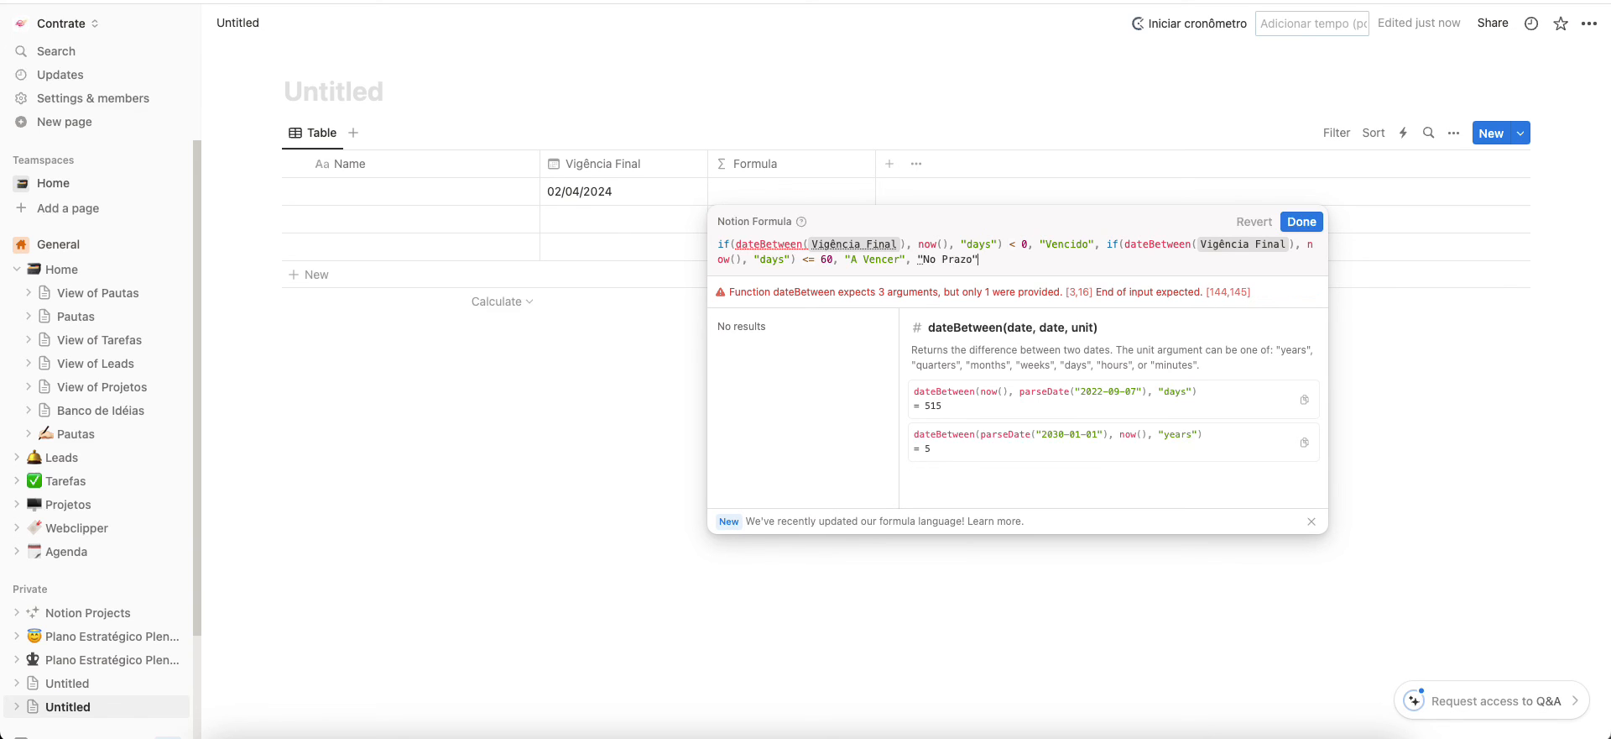
text())
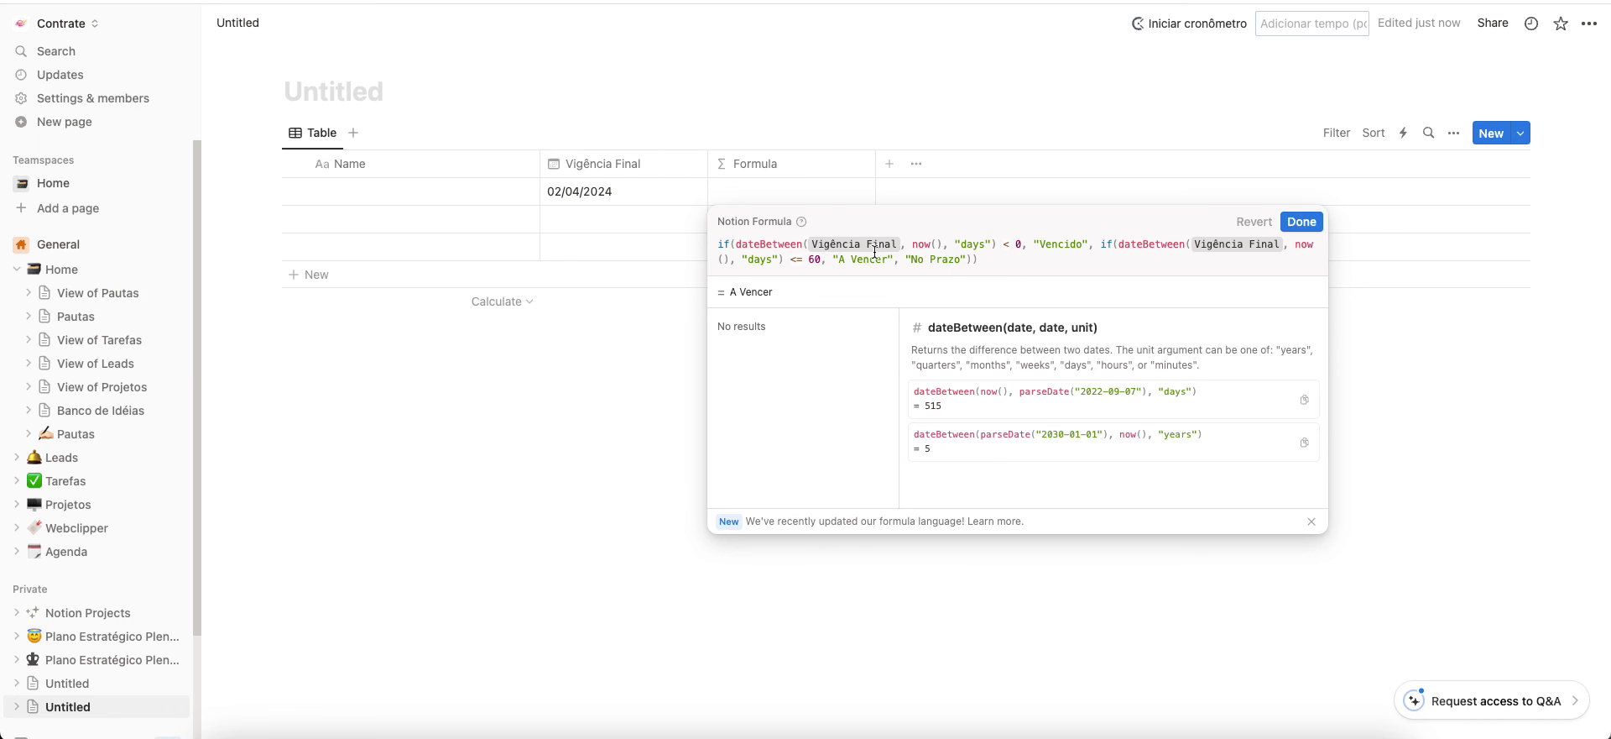
- Correct the parentheses so each dateBetween() encloses Vigência Final, now() and "days", check the first one's span, and save the formula
click(901, 243)
text())
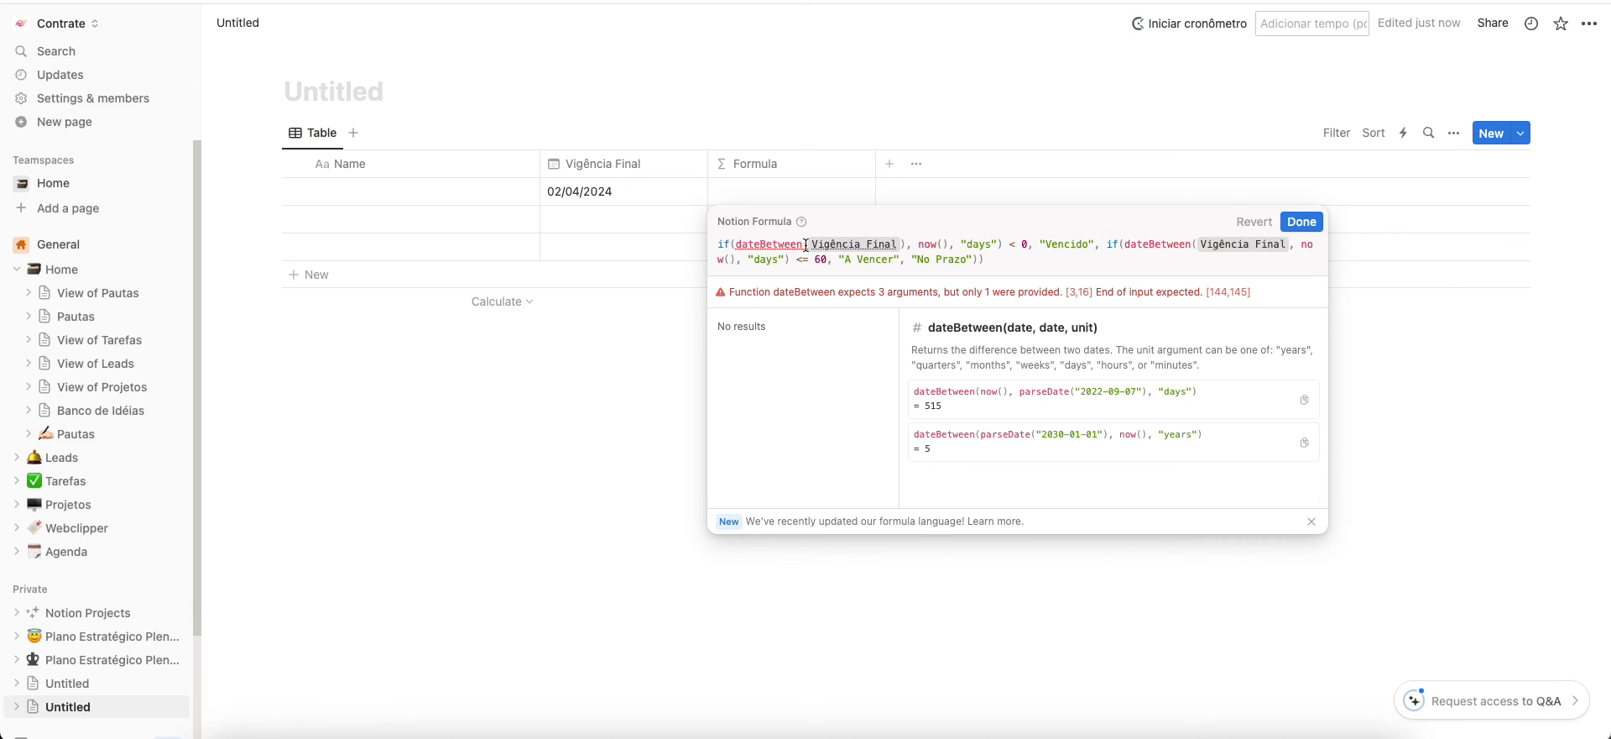
key(BackSpace)
click(996, 244)
drag(802, 244, 809, 244)
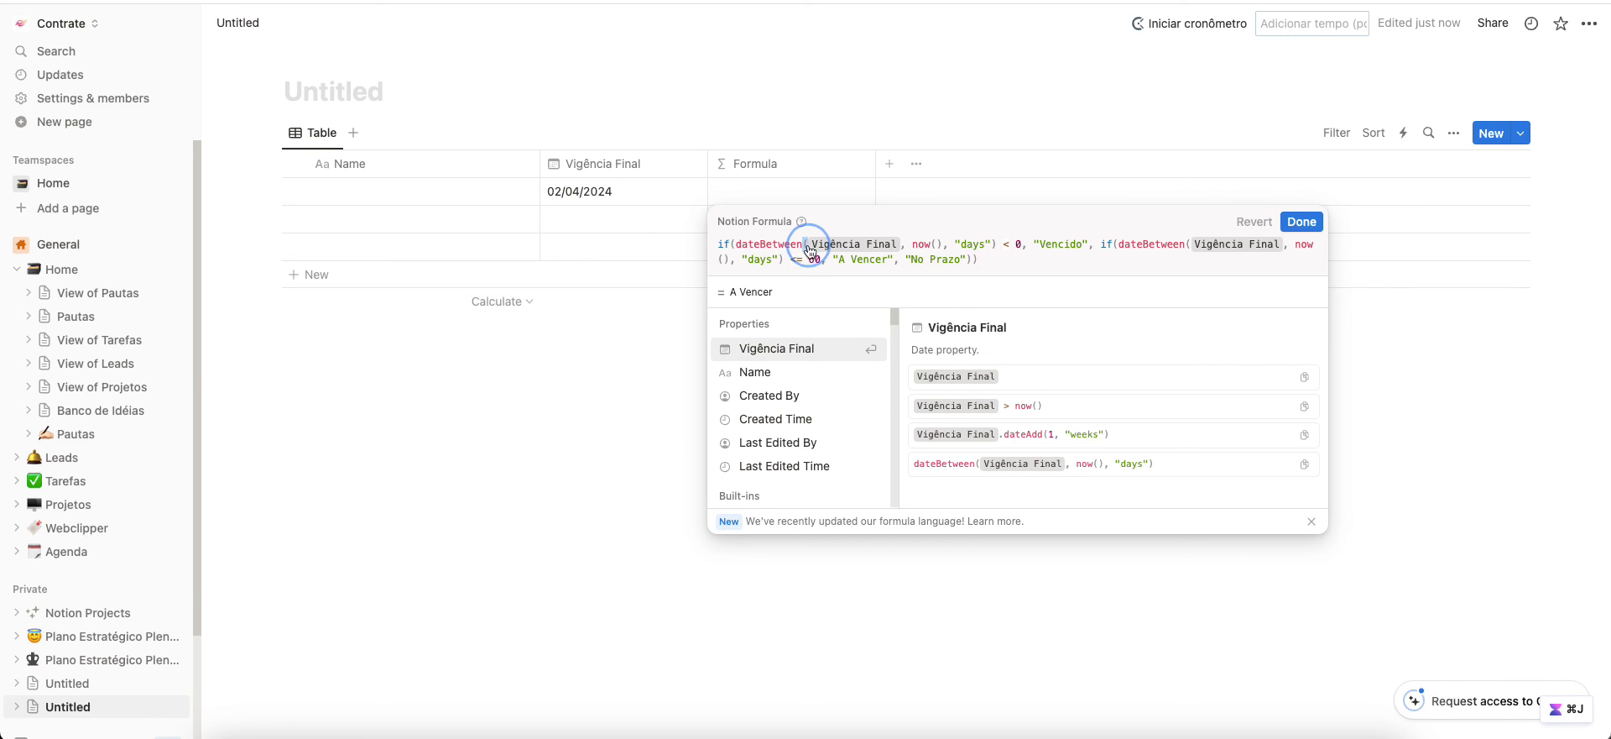
click(993, 244)
drag(996, 244, 804, 244)
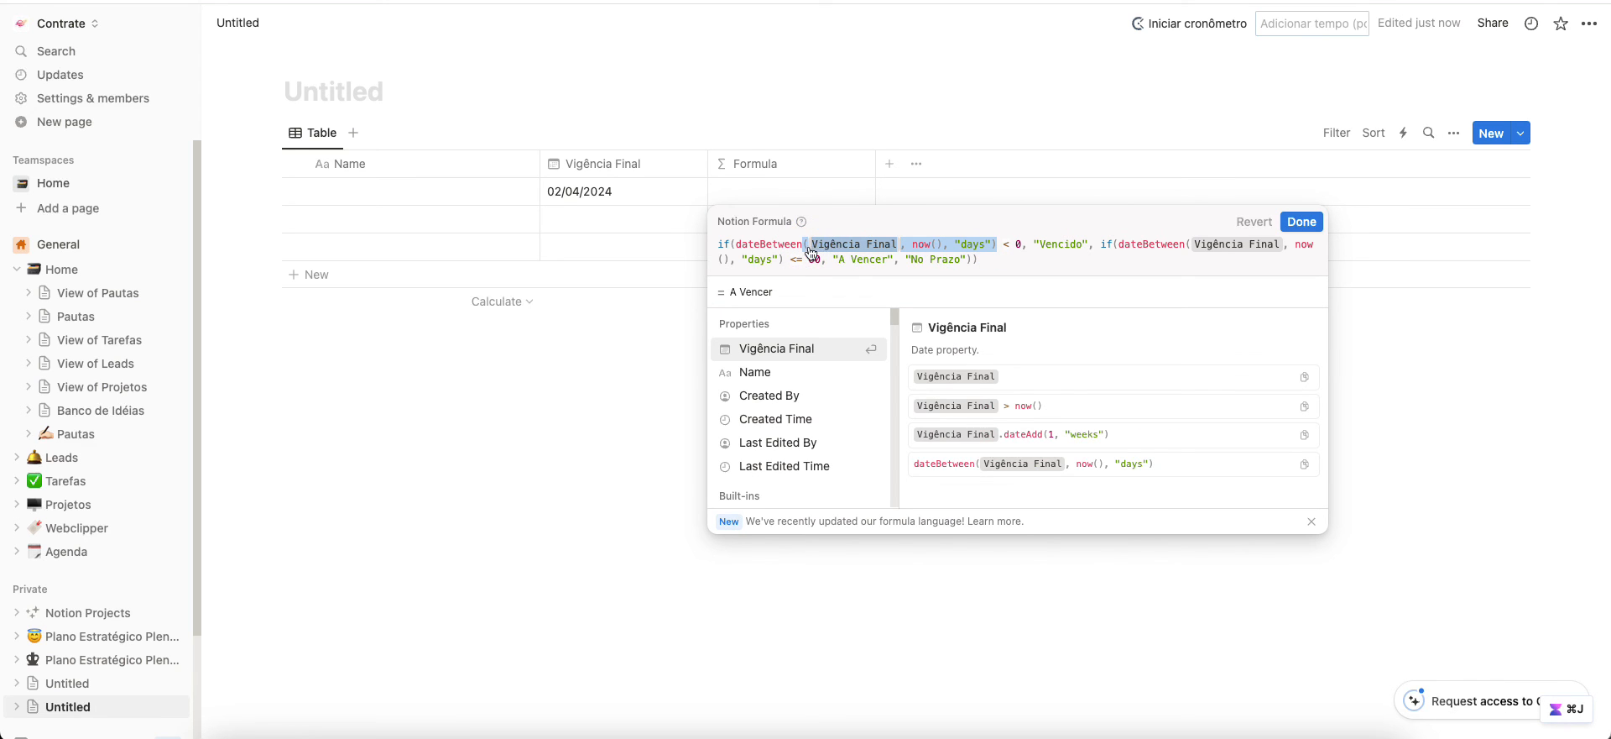
click(998, 240)
click(998, 264)
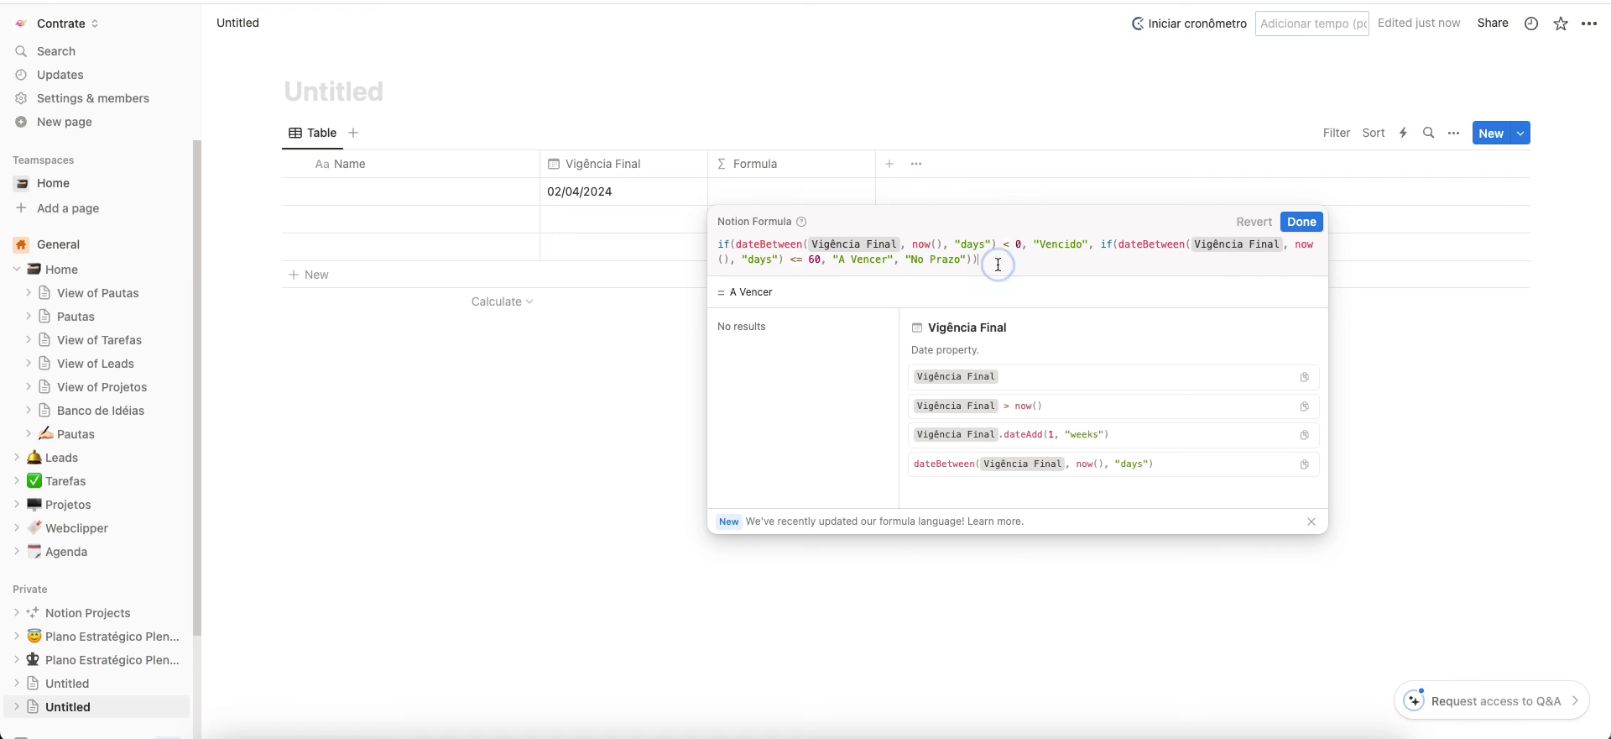
click(1302, 223)
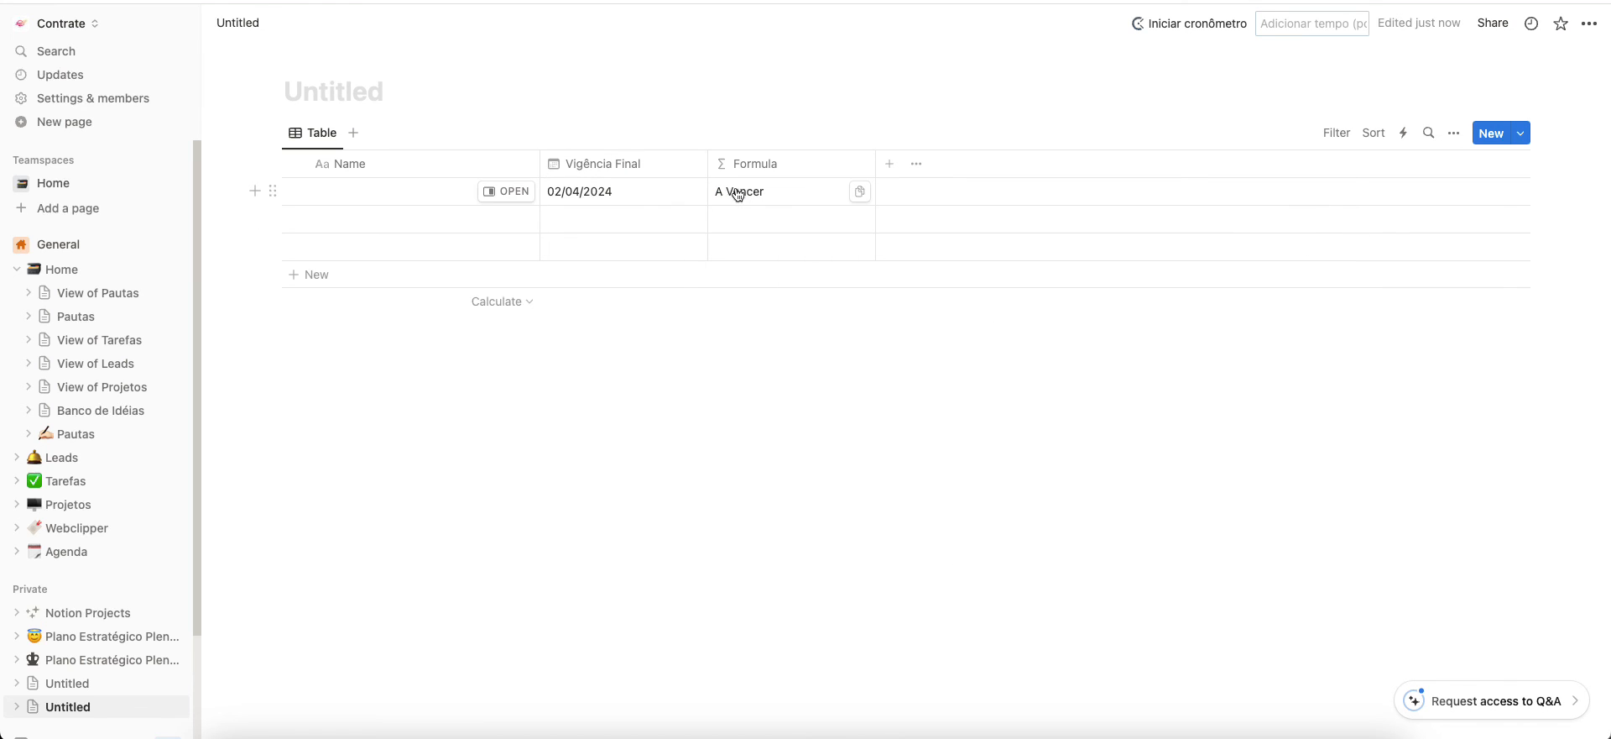
- Test the formula in the first row by setting Vigência Final to 01/04/2024 and to earlier dates, ending on 03/02/2024
click(590, 197)
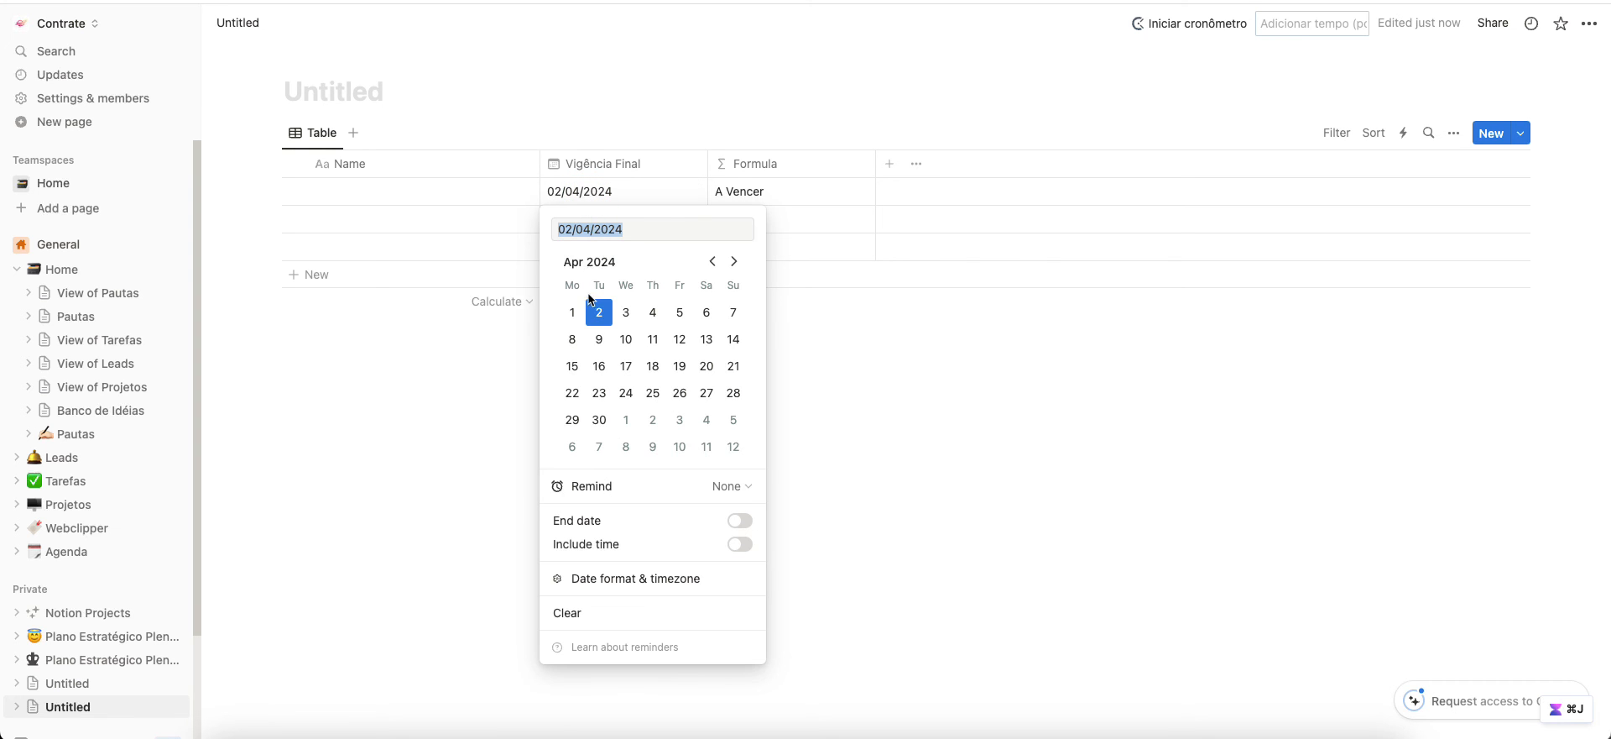
click(572, 314)
click(918, 296)
click(625, 194)
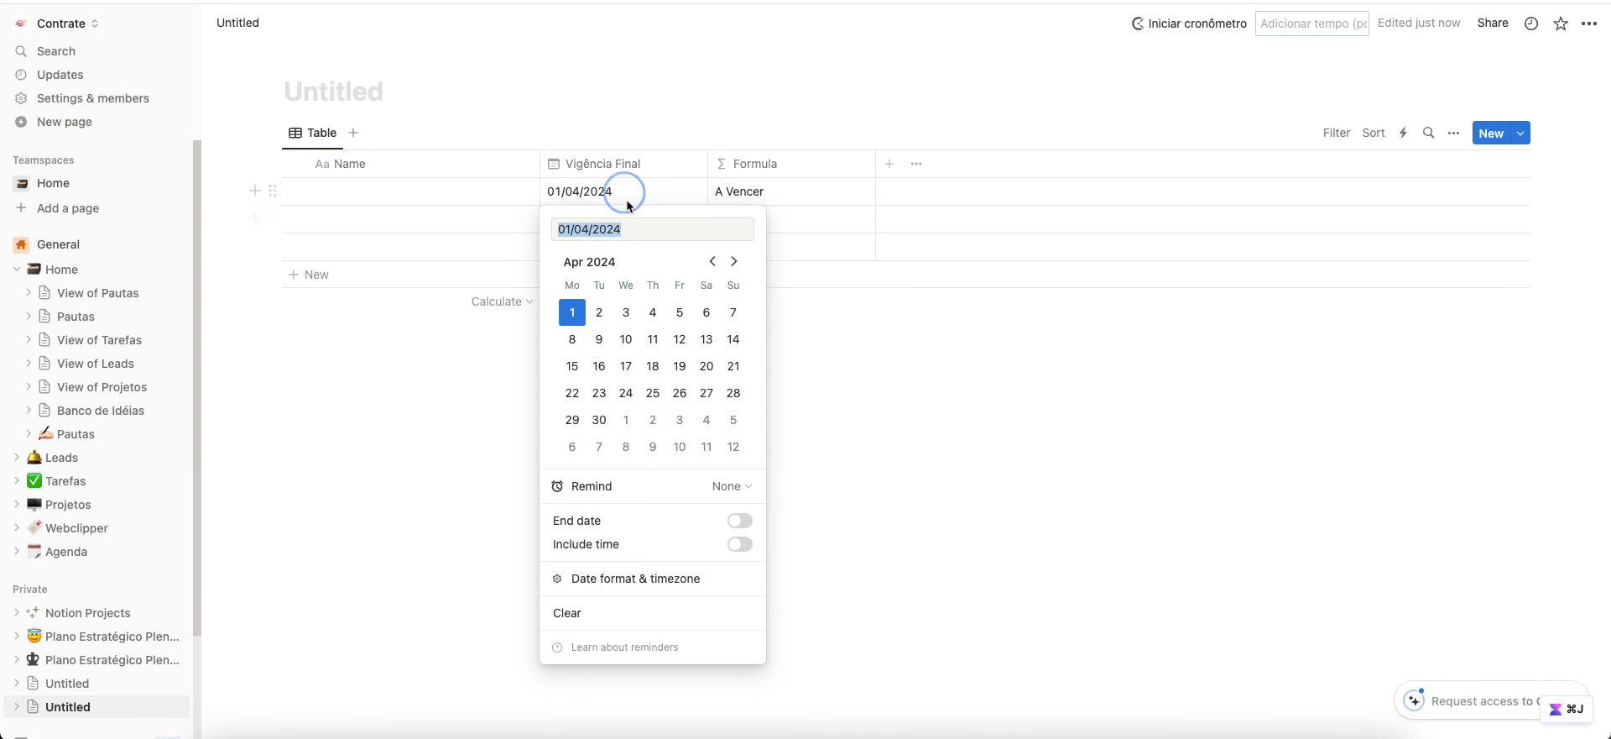
click(712, 262)
click(627, 366)
click(779, 197)
click(781, 193)
click(780, 194)
click(783, 196)
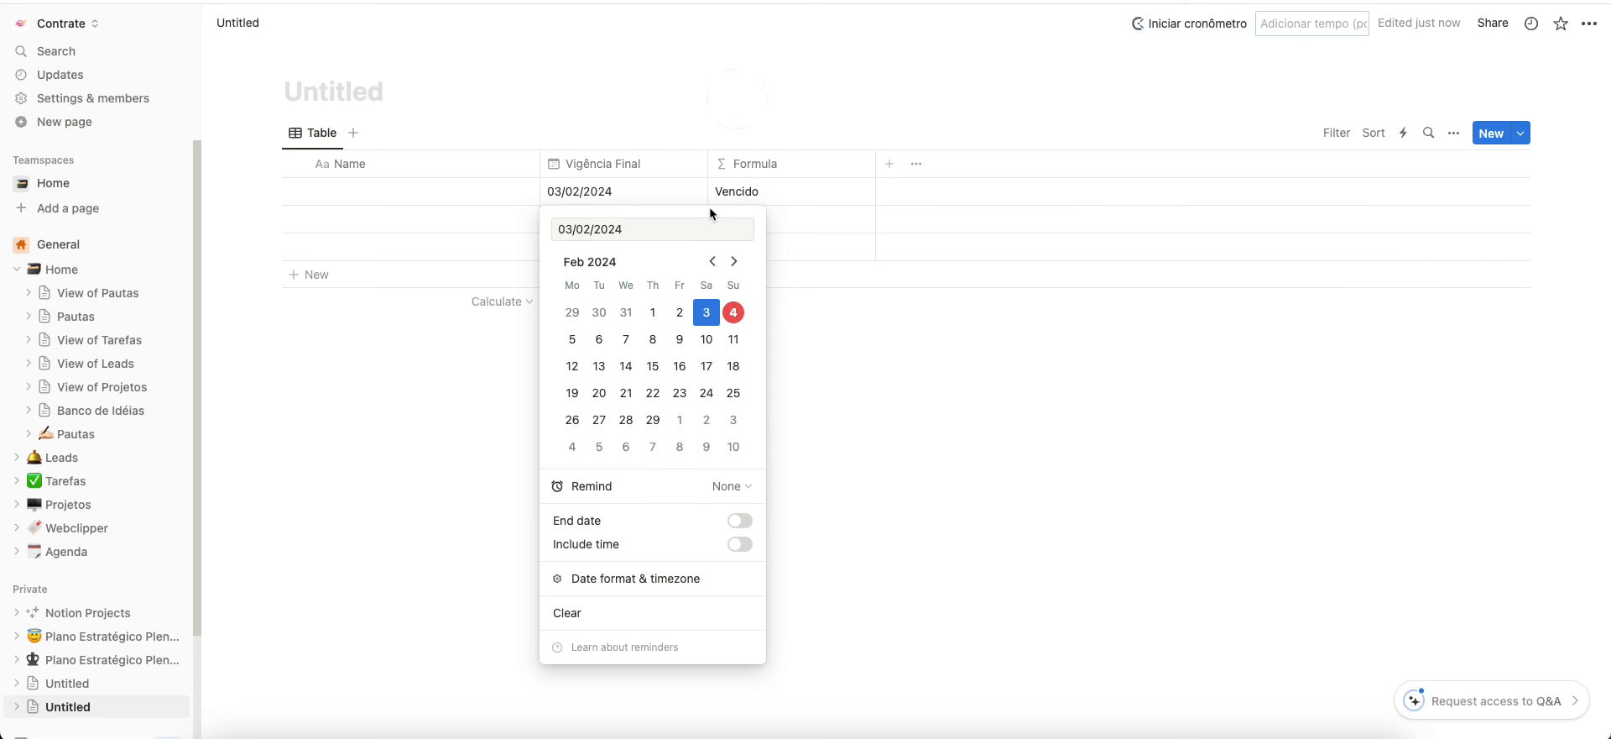
key(Escape)
- Test the first row's Vigência Final around today with 02/02/2024, 03/02/2024 and 04/02/2024
click(628, 200)
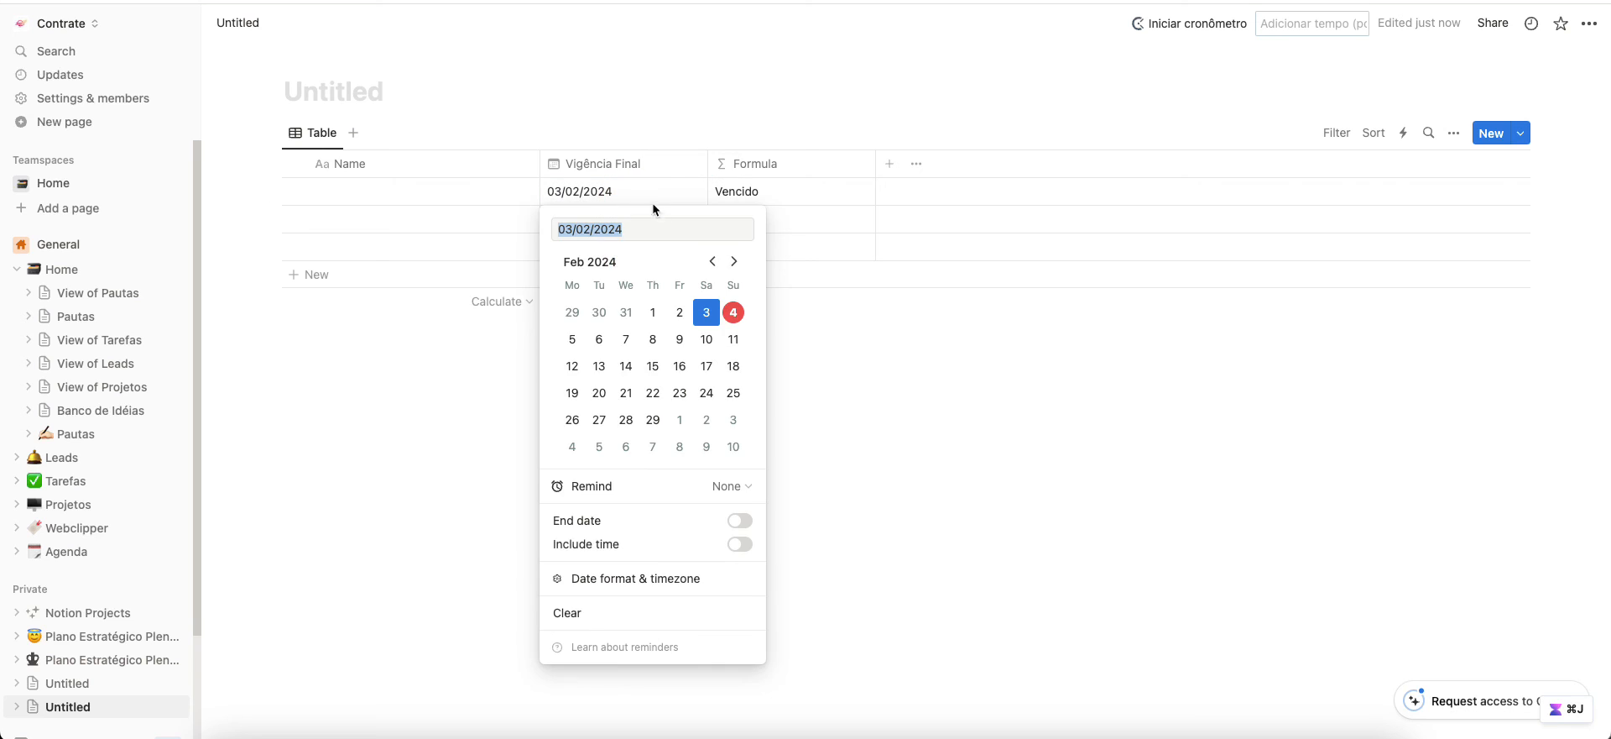
click(679, 311)
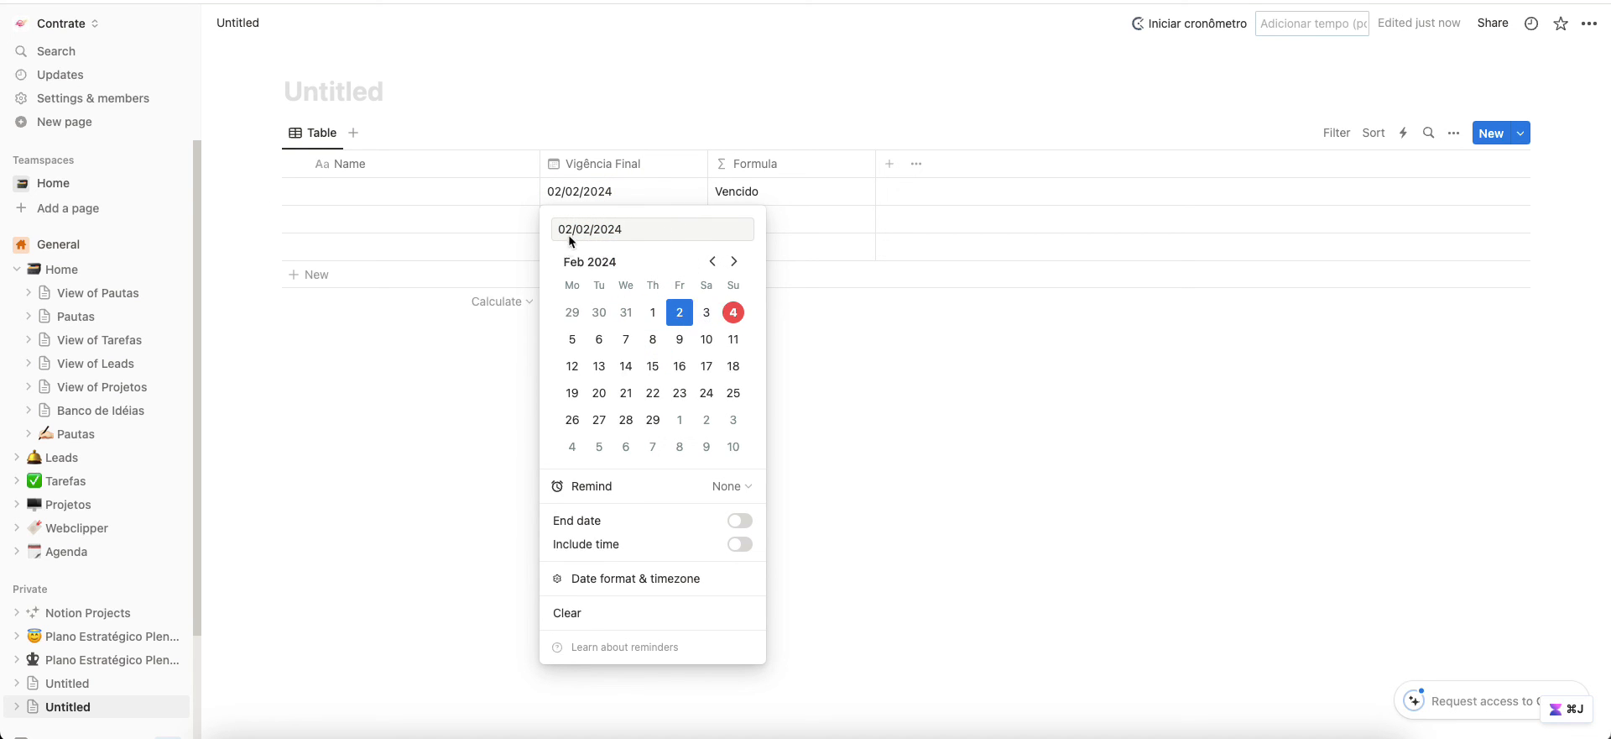
click(707, 312)
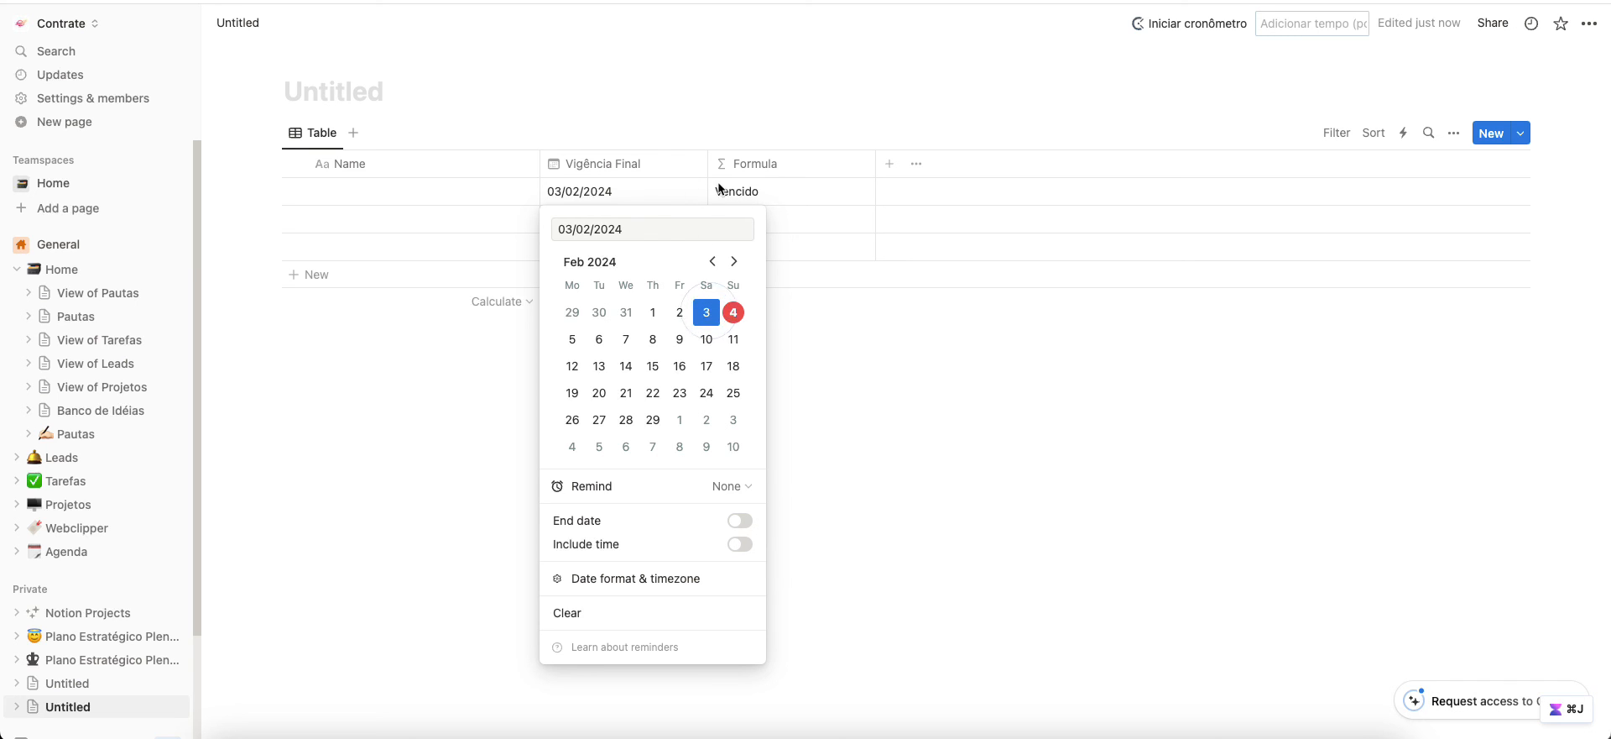
click(732, 313)
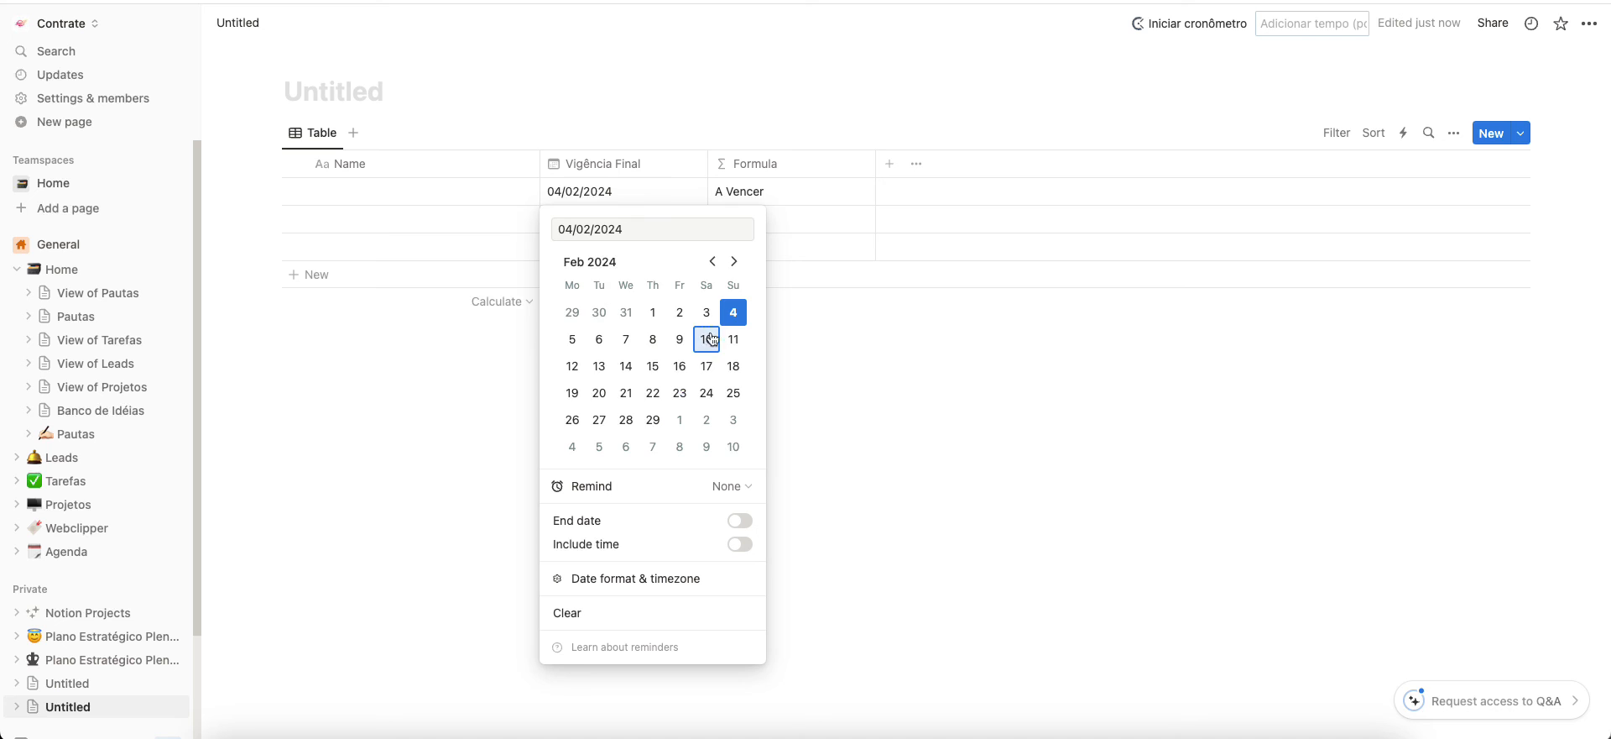
- Test later Vigência Final dates in the first row, from 02/03/2024 through 04/04/2024 to 06/04/2024
click(735, 261)
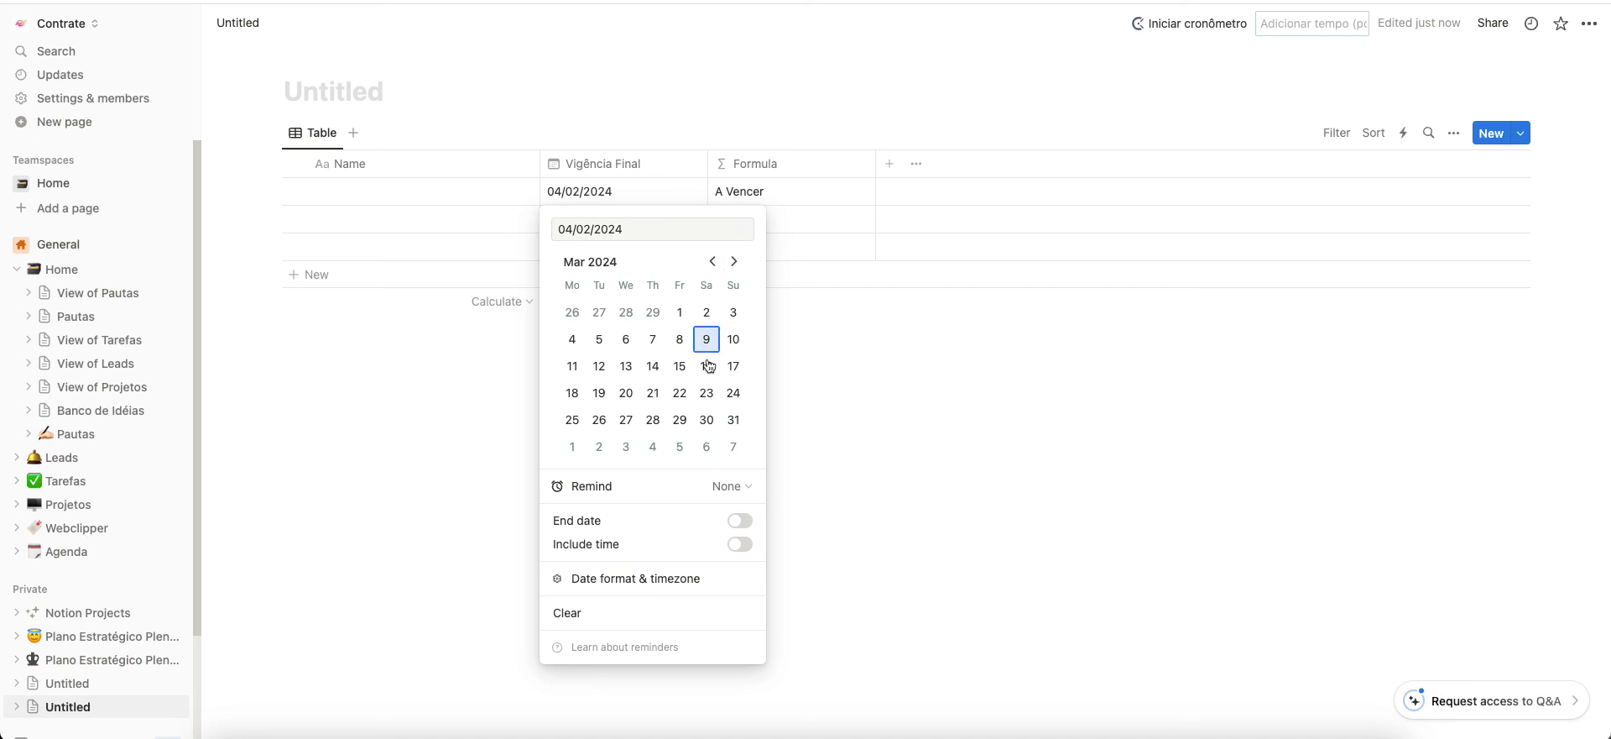
click(708, 313)
click(735, 261)
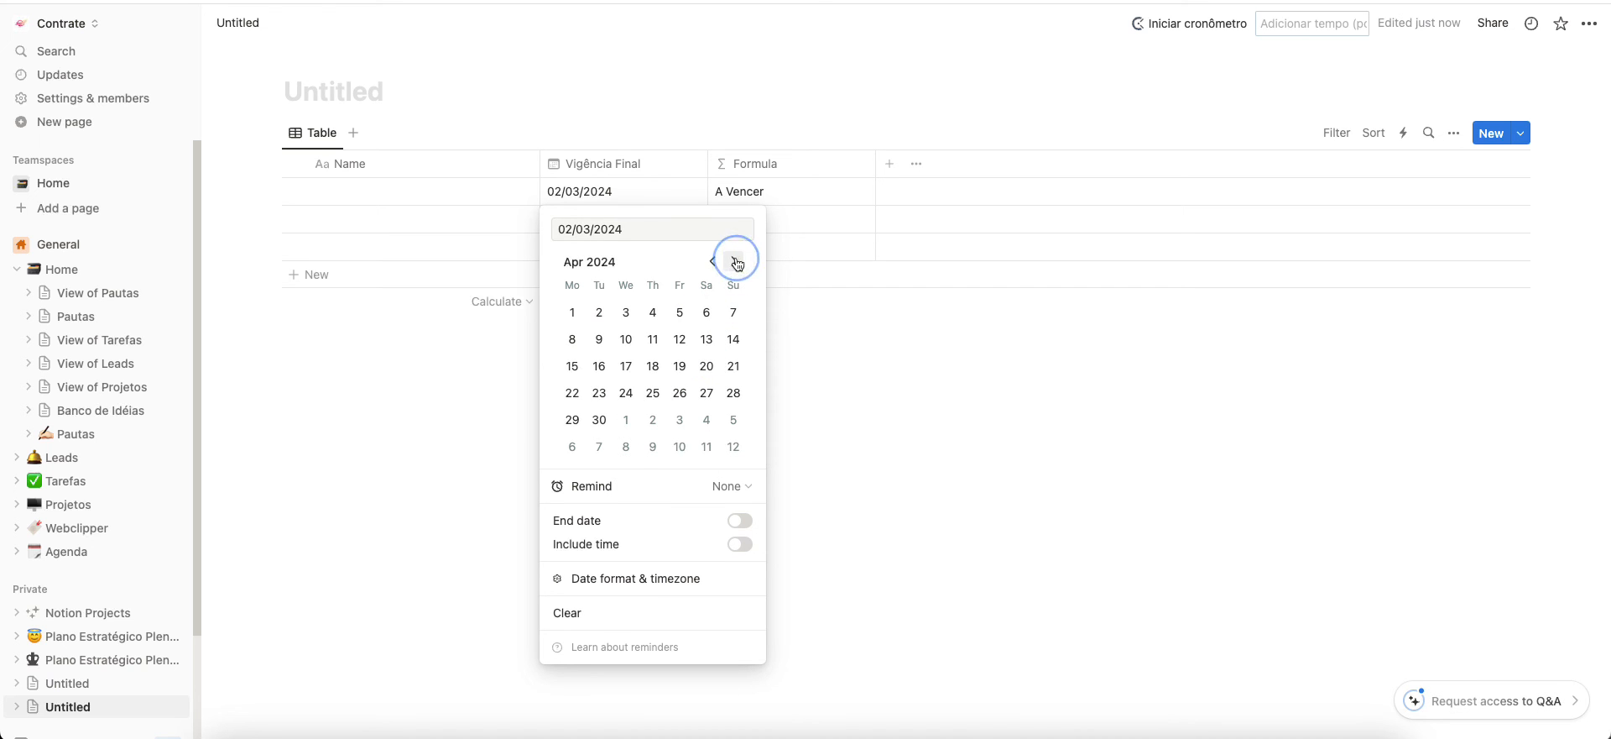
click(681, 319)
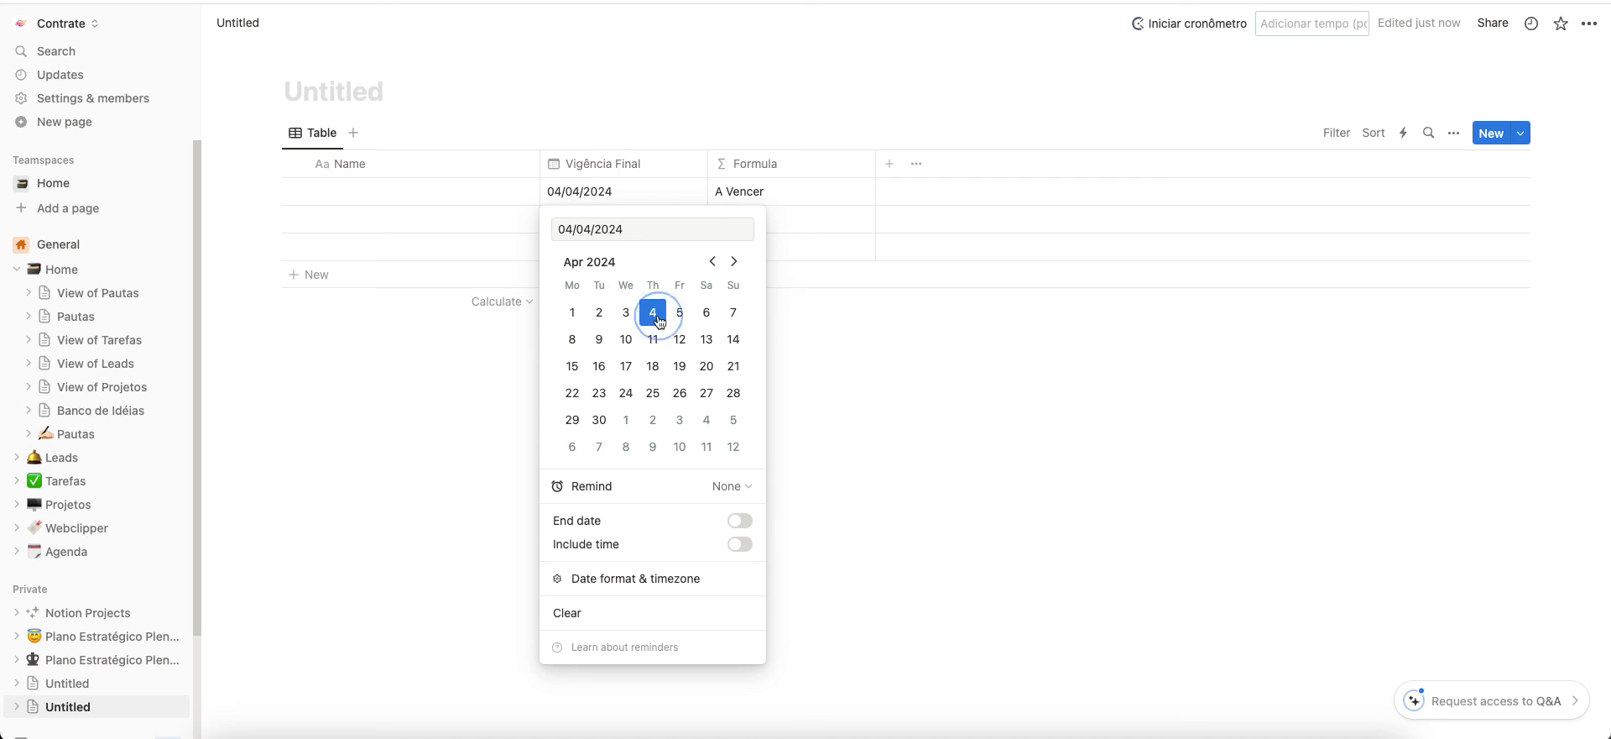
click(681, 318)
click(705, 316)
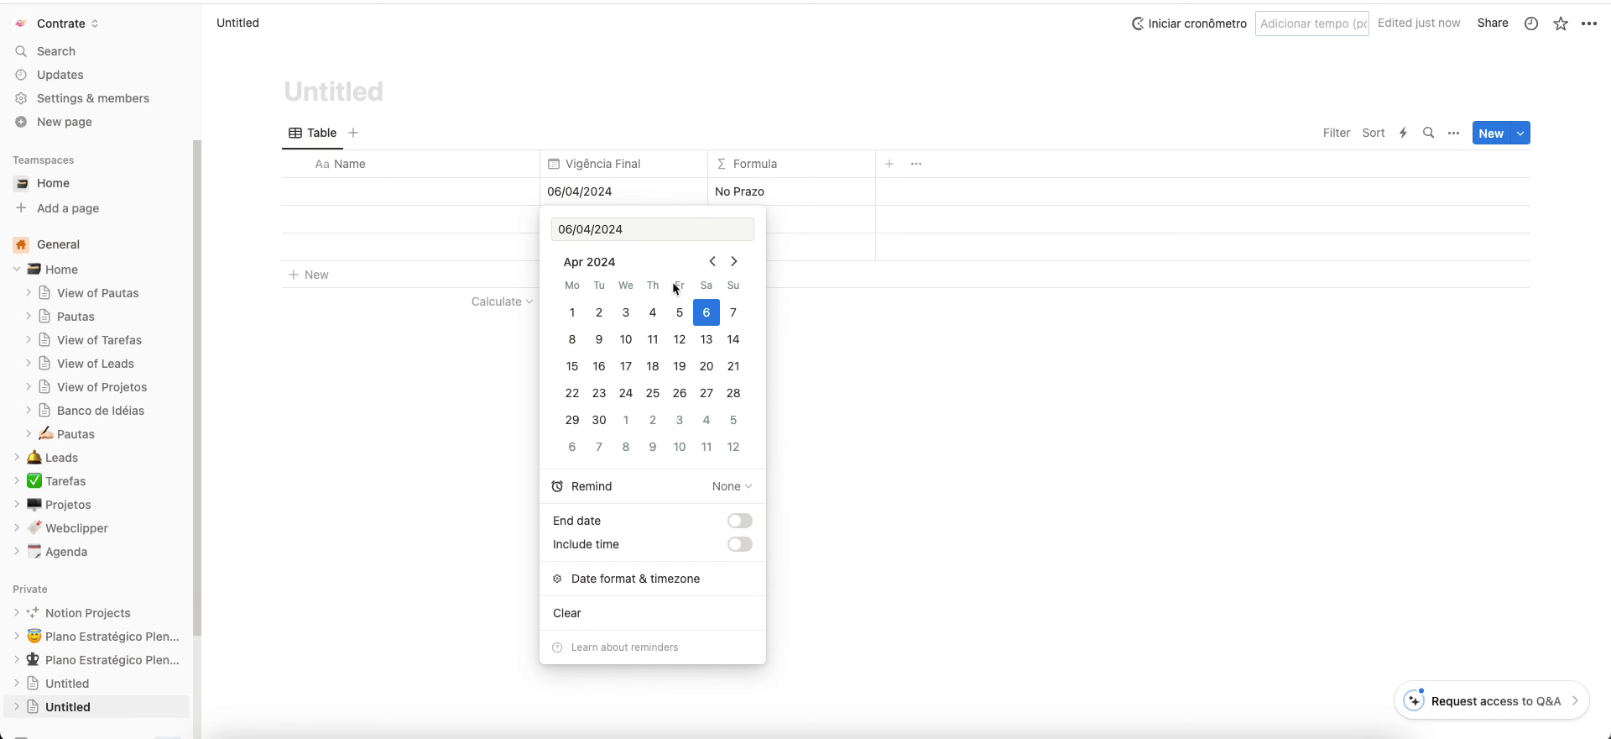
- Try 02/03/2024, 02/02/2024 and 04/02/2024 as the first row's Vigência Final, and leave it at 01/02/2024
click(713, 261)
click(707, 312)
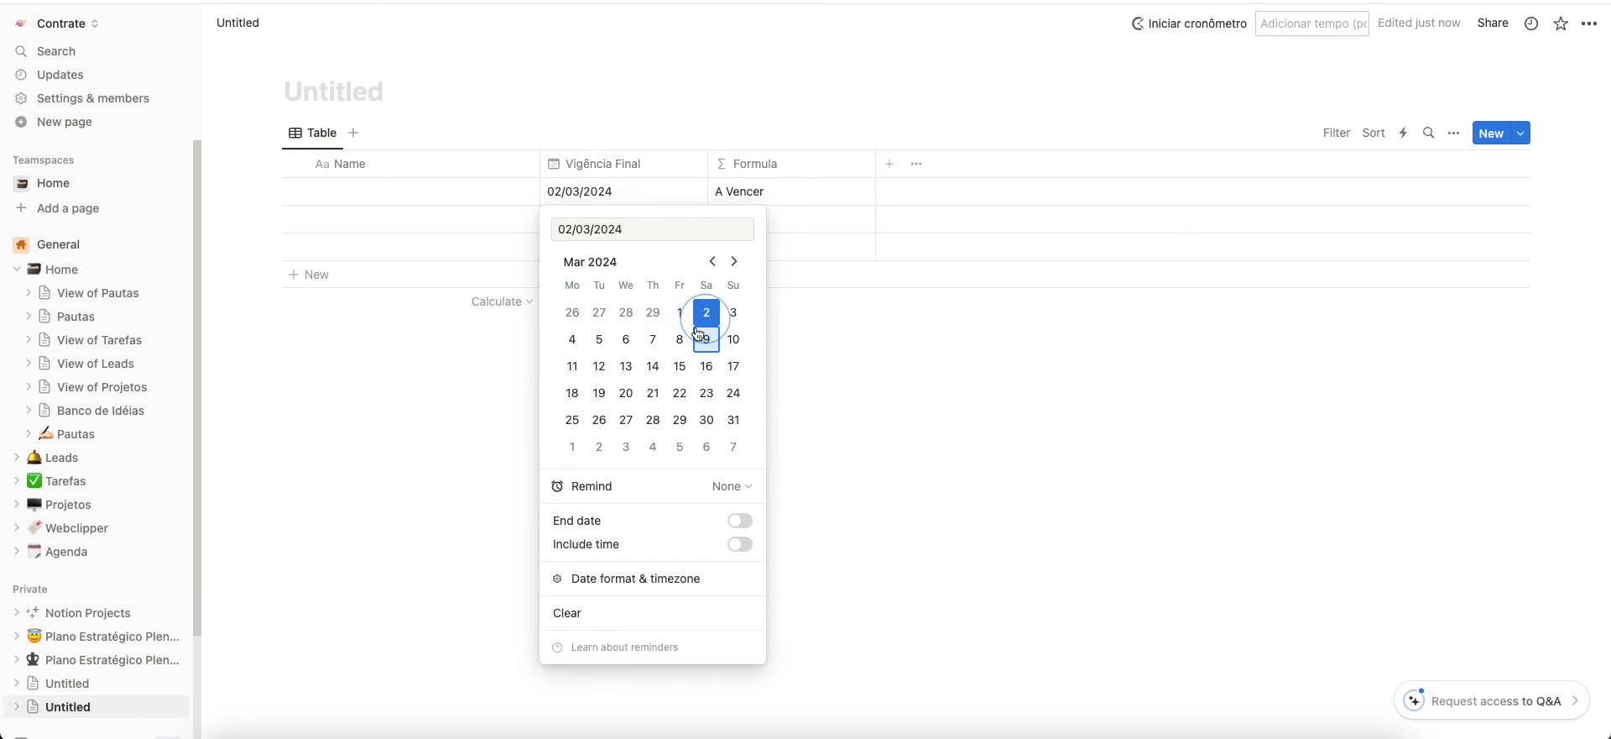
click(713, 261)
click(680, 317)
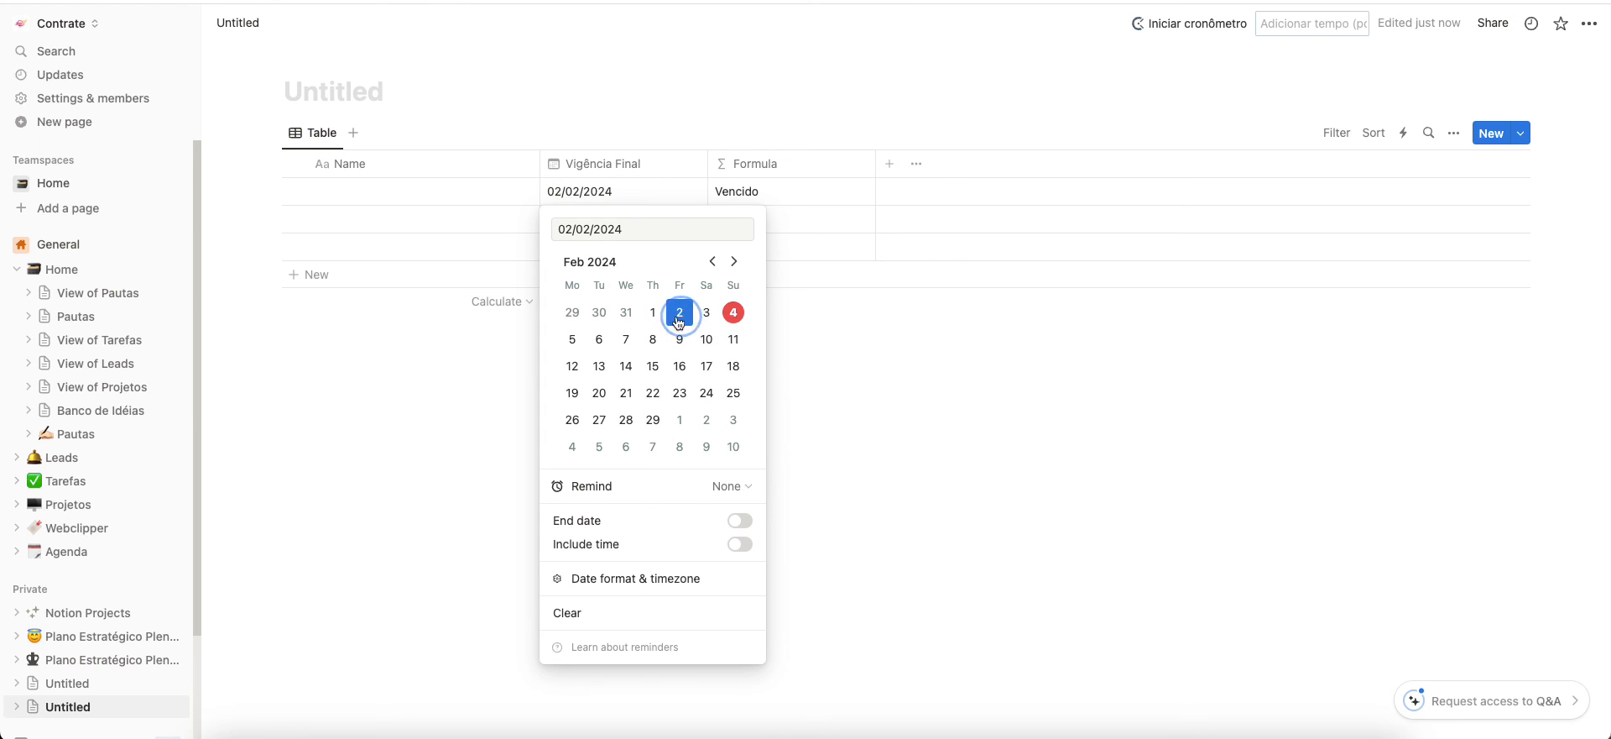
click(734, 313)
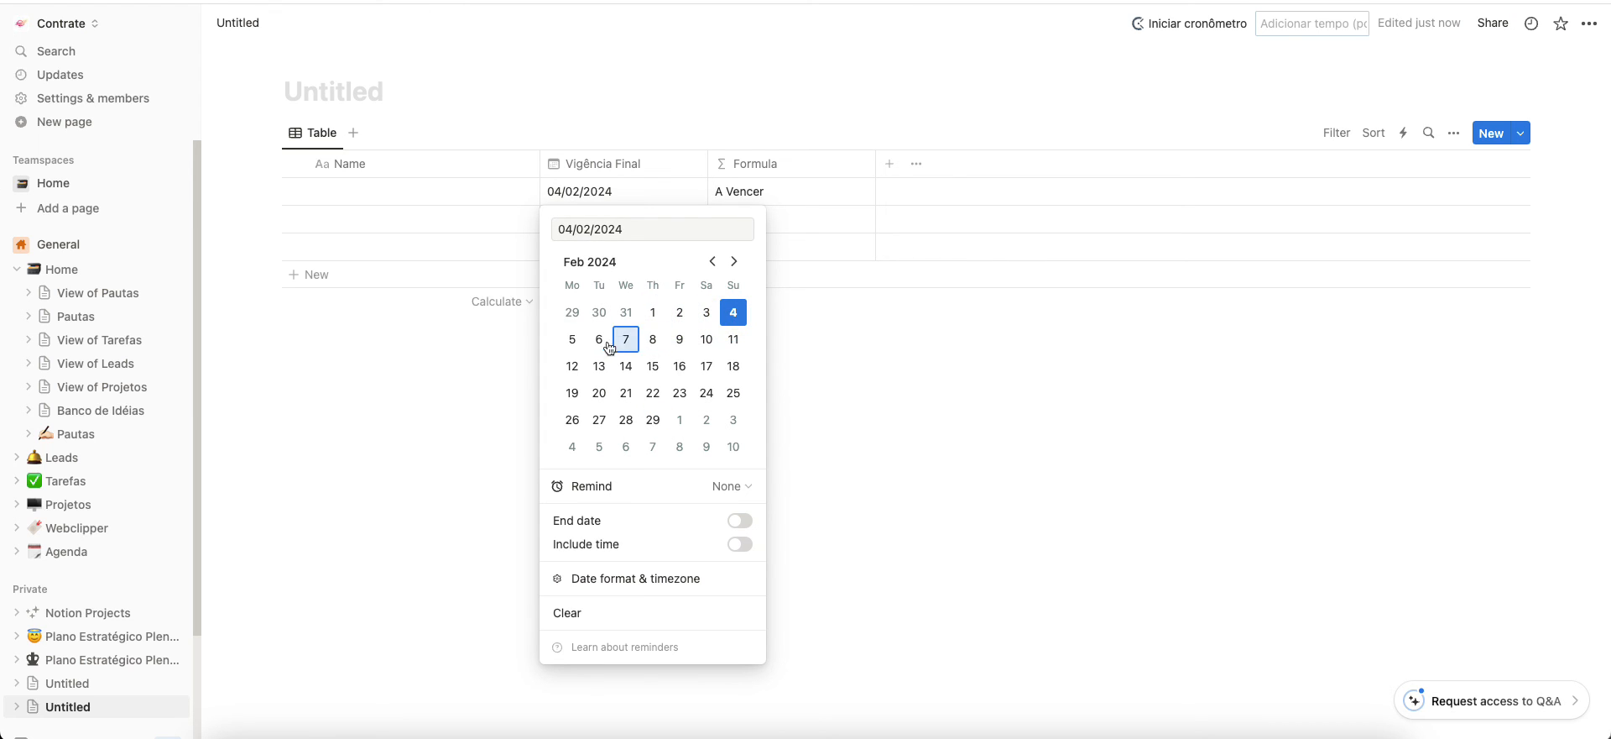
click(653, 322)
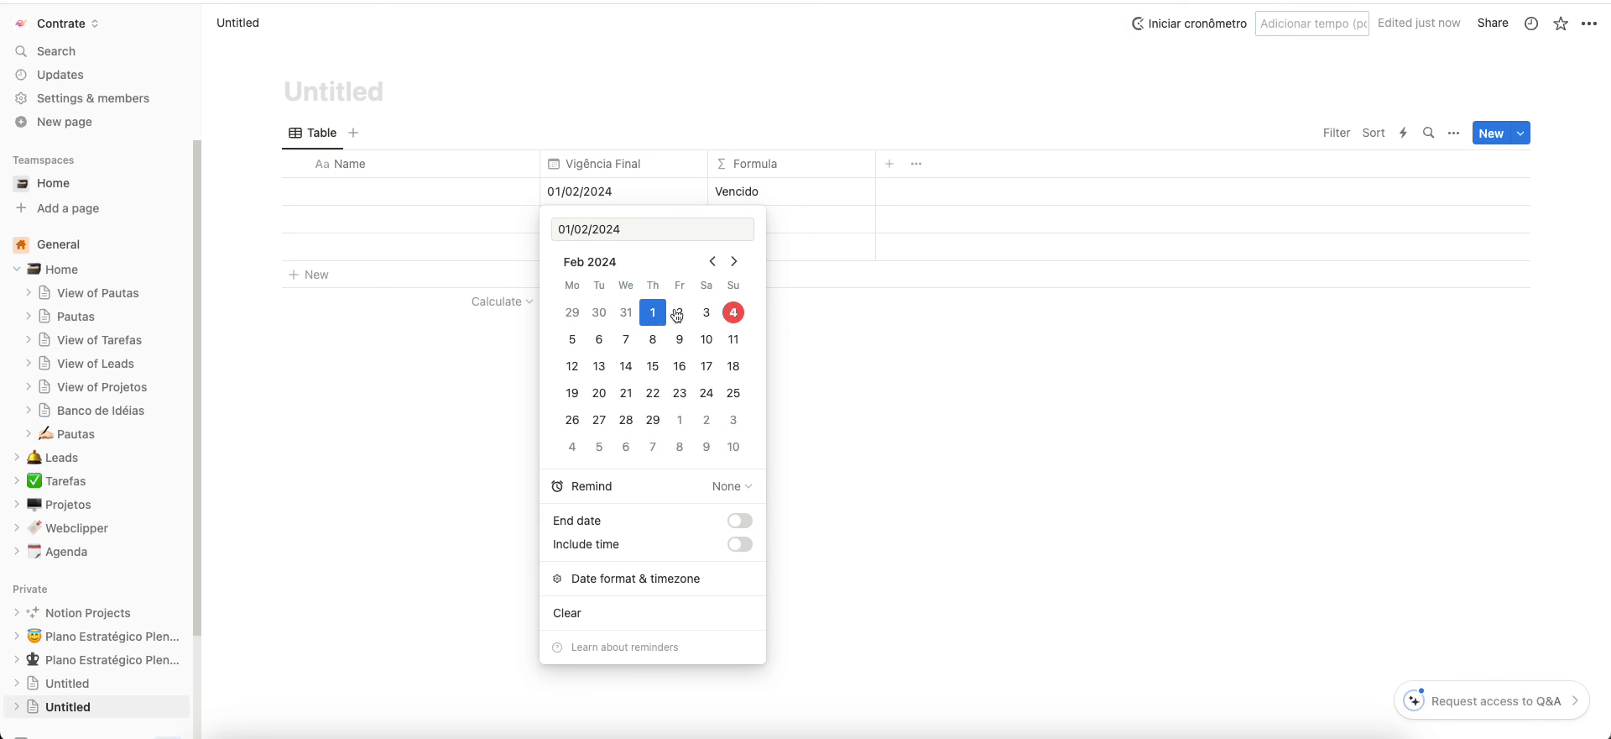
- Reopen the first row's formula, examine the whole expression and its first dateBetween() part, and close the editor
click(745, 187)
click(735, 193)
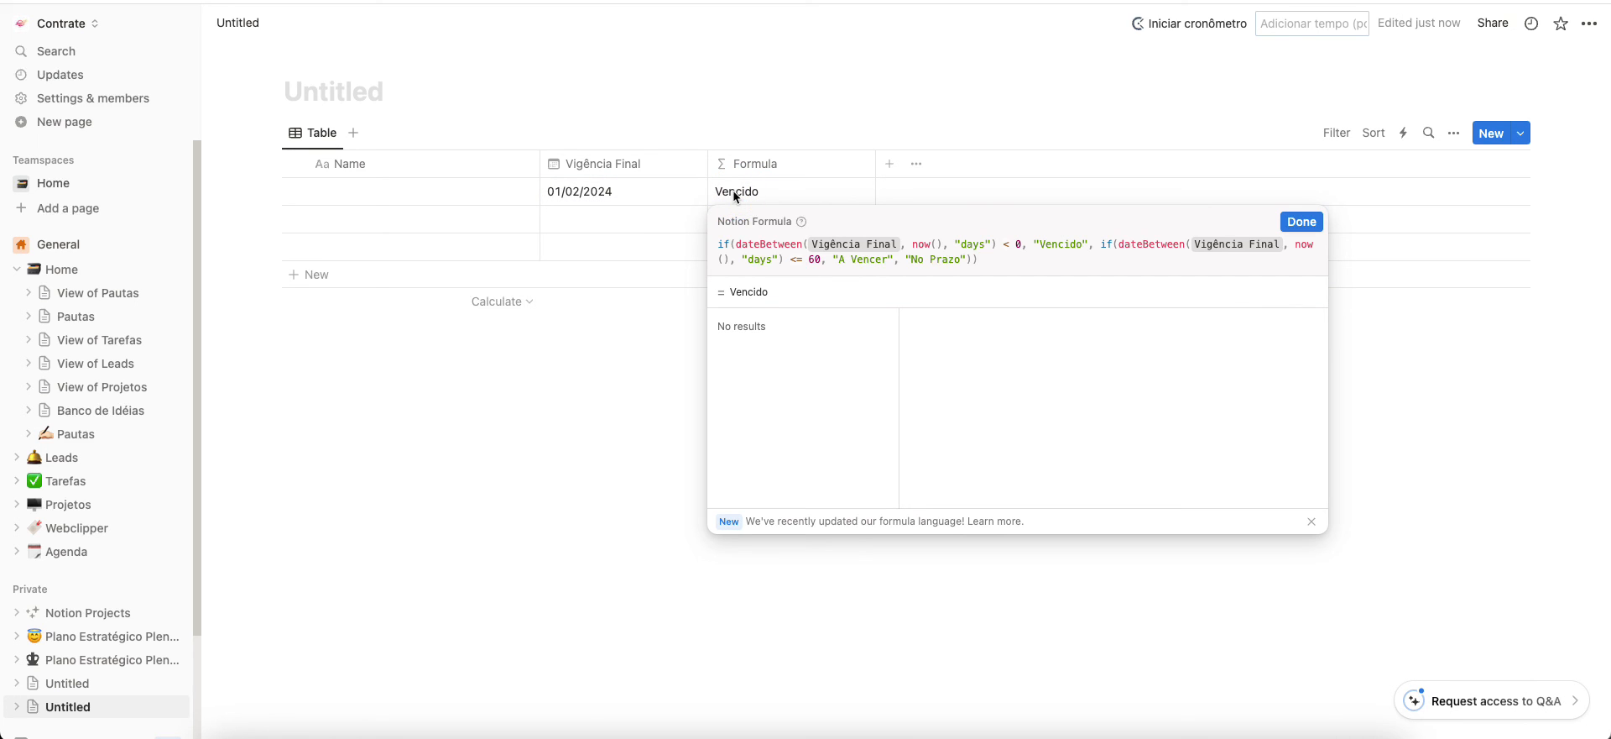
mouse_move(716, 248)
mouse_down()
mouse_move(992, 257)
mouse_move(705, 235)
mouse_up()
click(1025, 259)
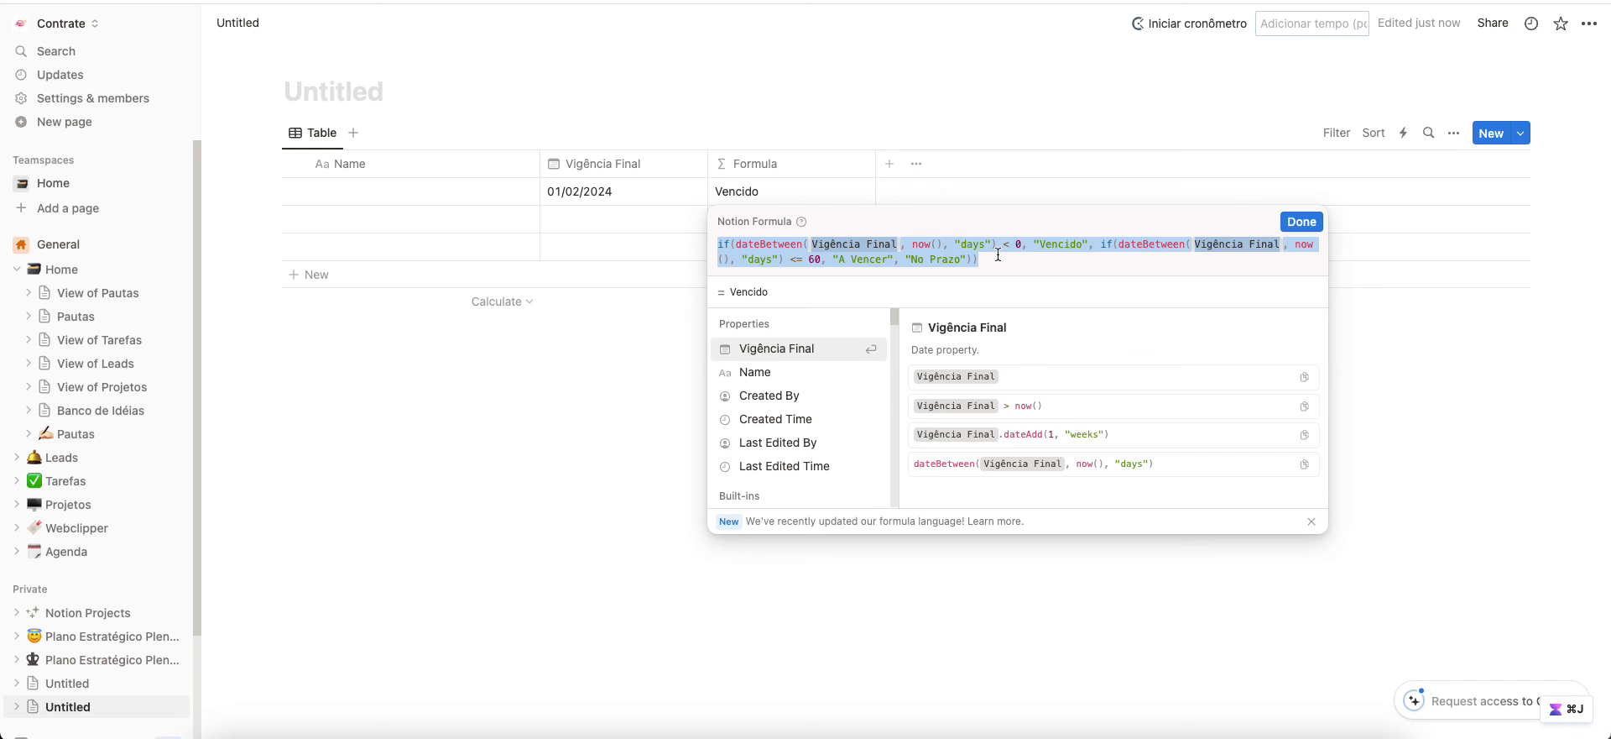
click(865, 242)
drag(736, 243, 998, 242)
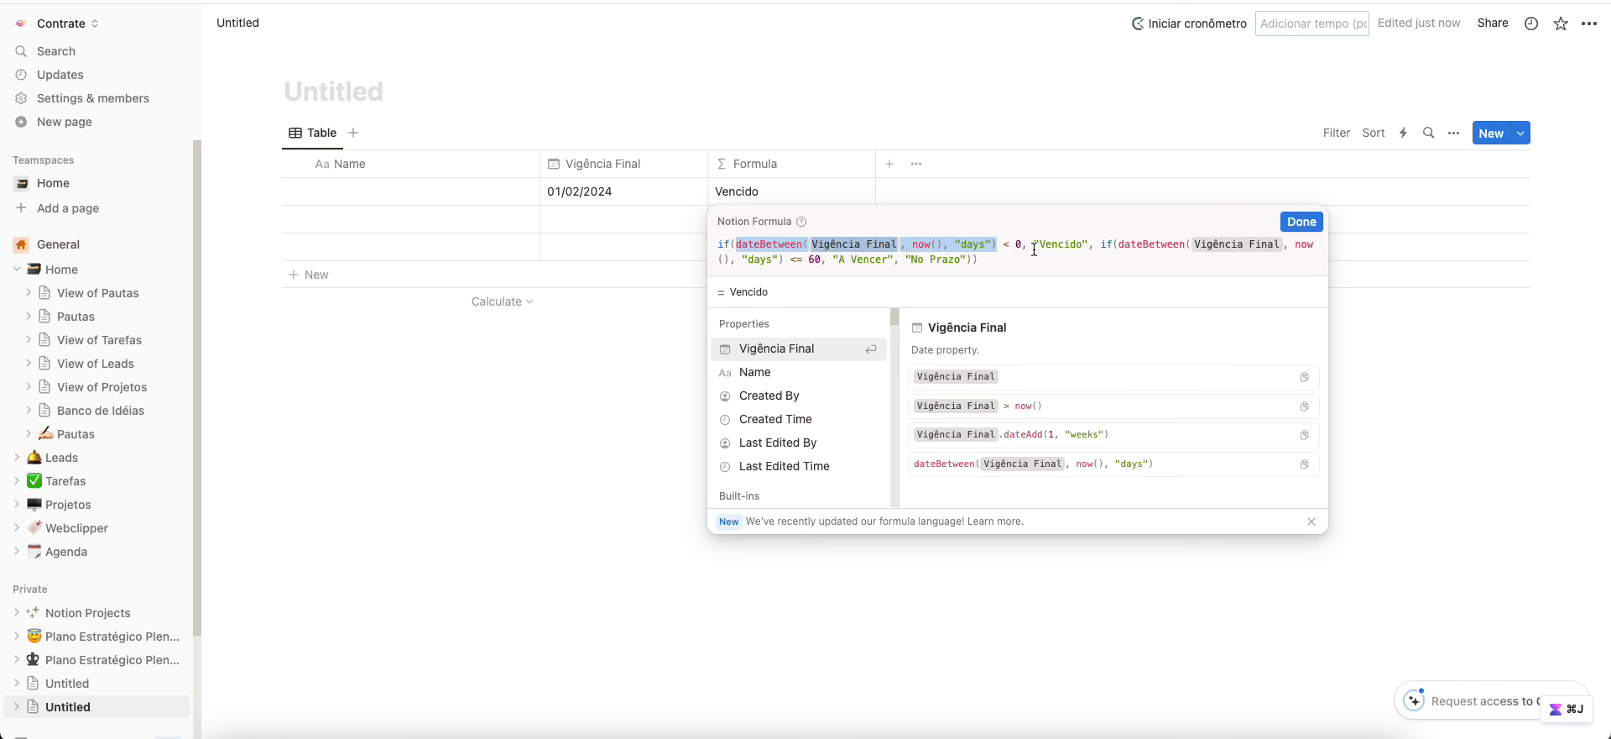
click(1068, 259)
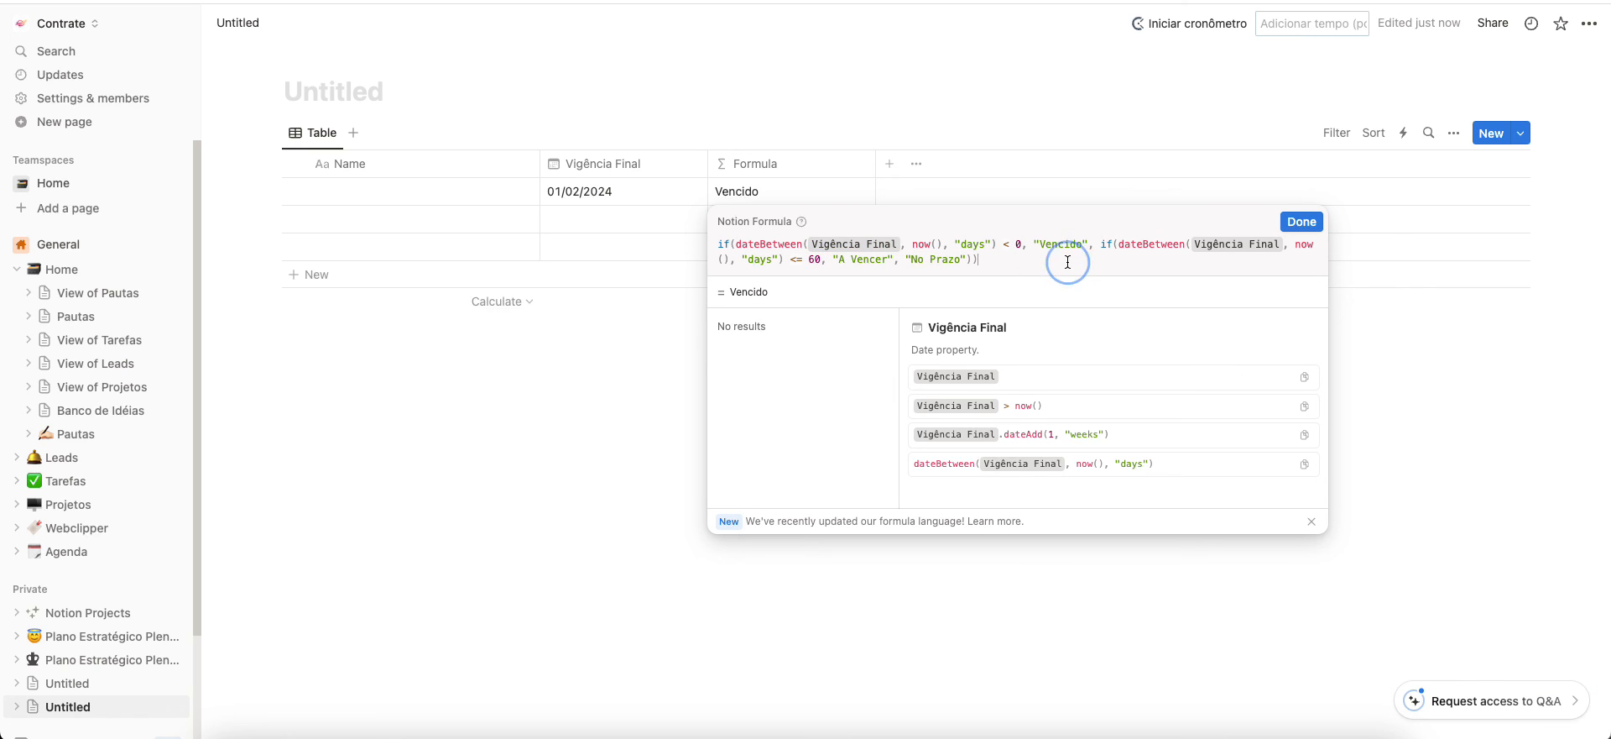
click(1302, 223)
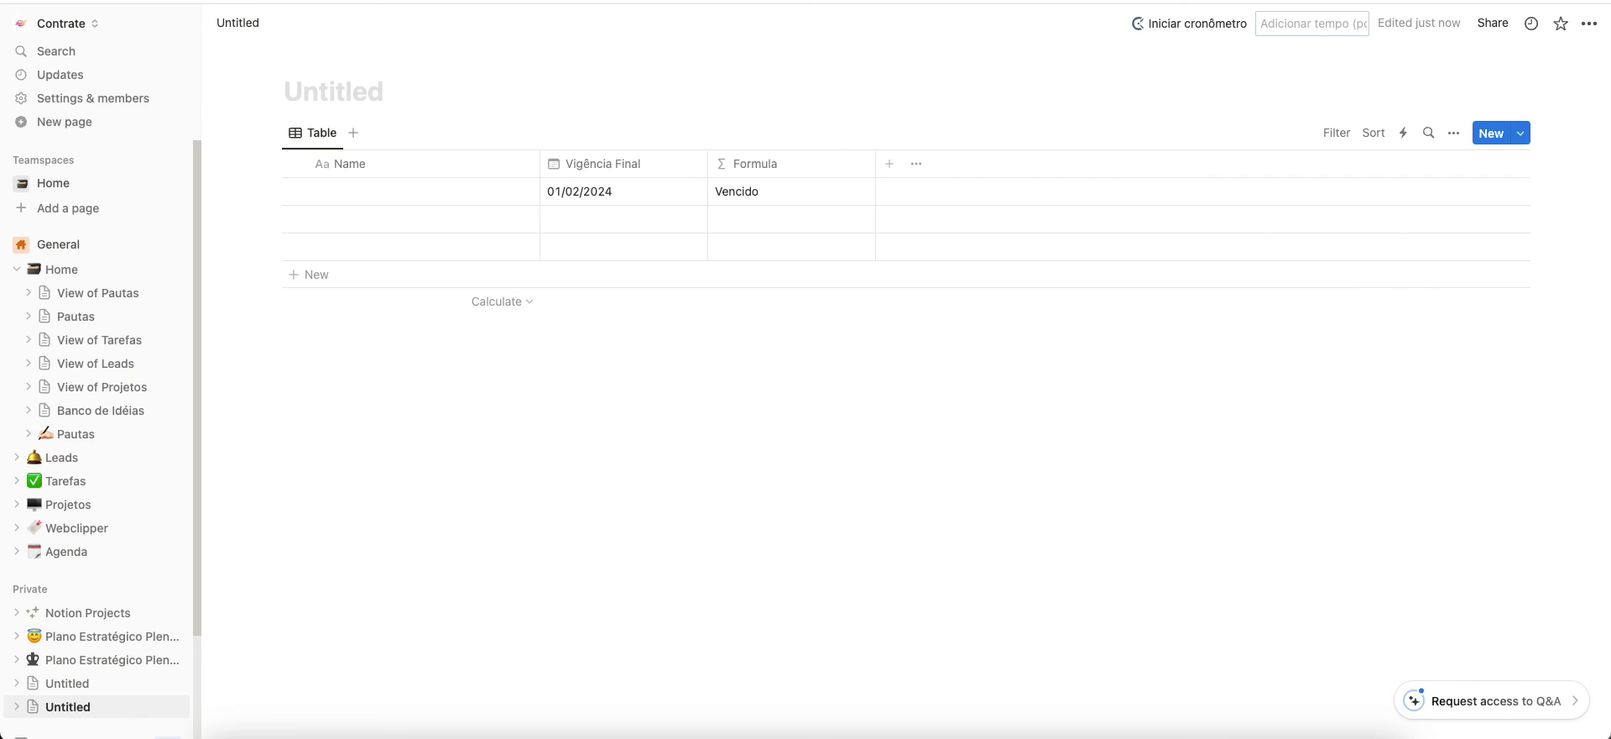